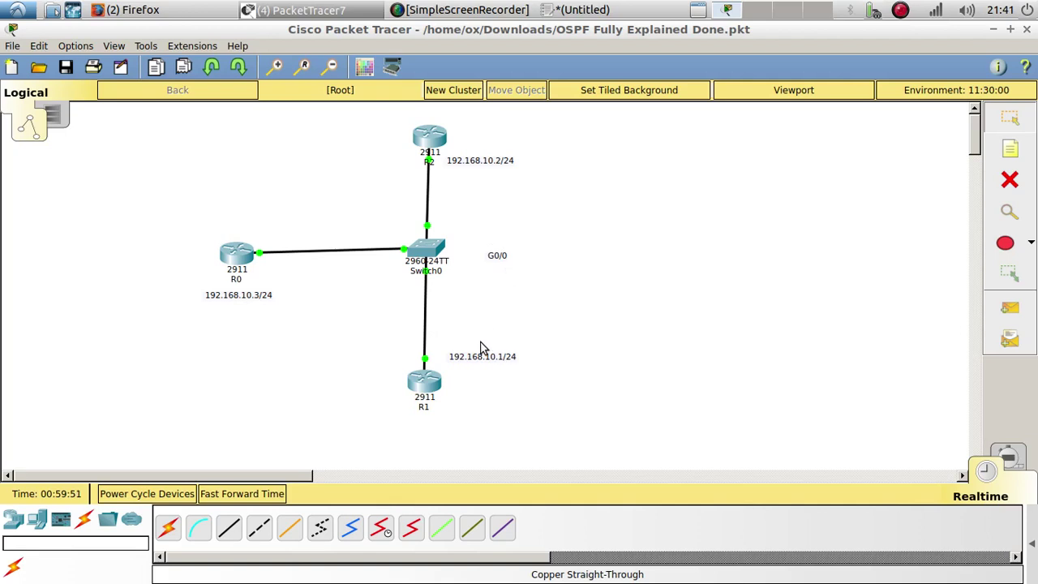
Move the 192.168.10.1/24 label slightly closer to router R1
{"action": "left_click_drag", "start_coordinate": [477, 362], "coordinate": [472, 363]}
{"action": "left_click", "coordinate": [485, 220]}
Open router R1's command line and leave interface configuration mode with the end command
{"action": "left_click", "coordinate": [425, 384]}
{"action": "key", "text": "Return"}
{"action": "key", "text": "Return"}
{"action": "key", "text": "Return"}
{"action": "key", "text": "Return"}
{"action": "key", "text": "Return"}
{"action": "key", "text": "Return"}
{"action": "key", "text": "Return"}
{"action": "key", "text": "Return"}
{"action": "key", "text": "Return"}
{"action": "key", "text": "Return"}
{"action": "key", "text": "Return"}
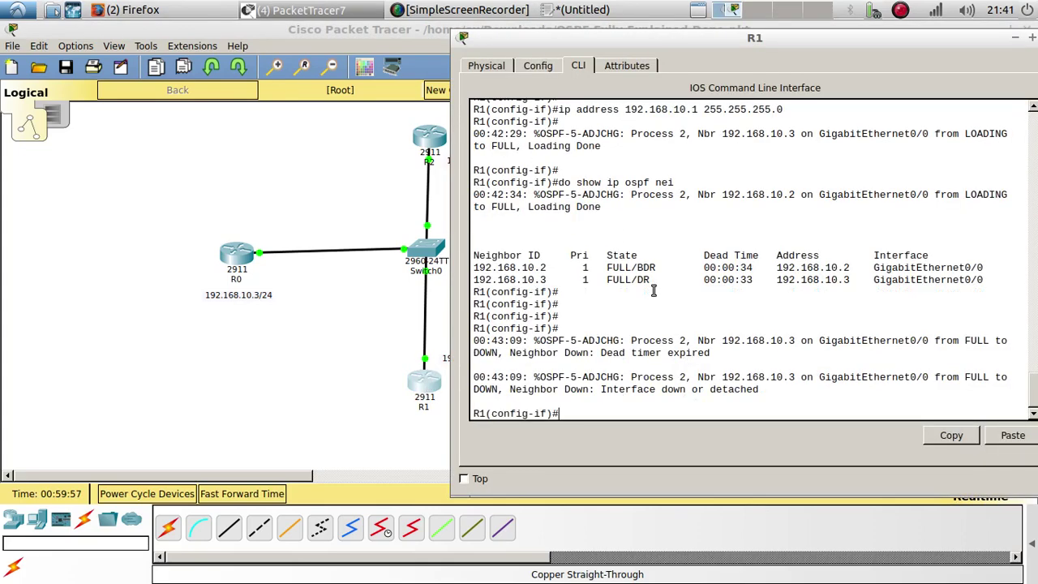
{"action": "type", "text": "end"}
{"action": "key", "text": "Return"}
{"action": "key", "text": "Return"}
{"action": "key", "text": "Return"}
List the available show ip ospf options on R1 and run show ip ospf border-routers
{"action": "type", "text": "sh"}
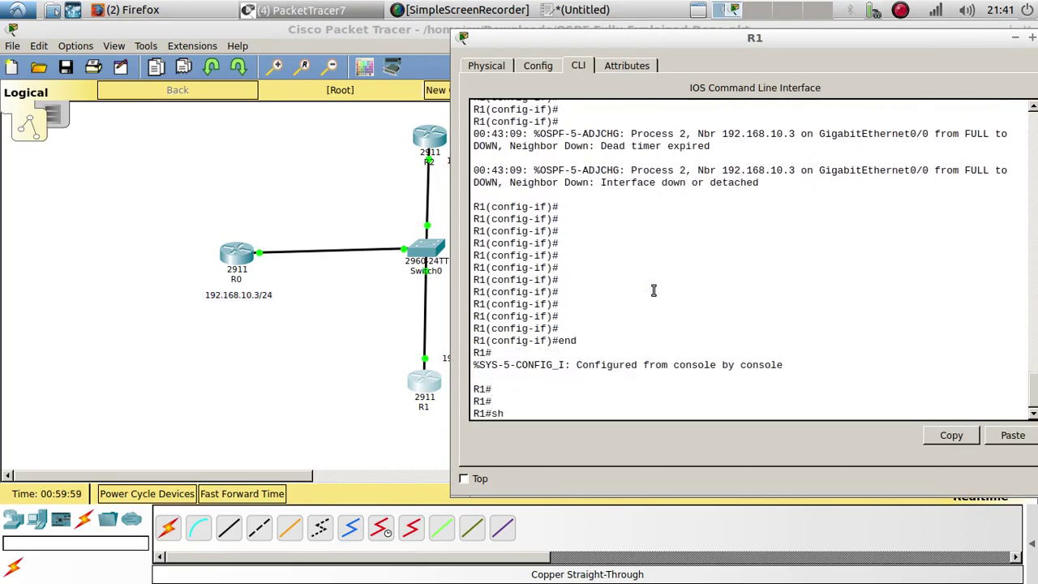
{"action": "type", "text": "ow ip o"}
{"action": "key", "text": "Tab"}
{"action": "type", "text": "?"}
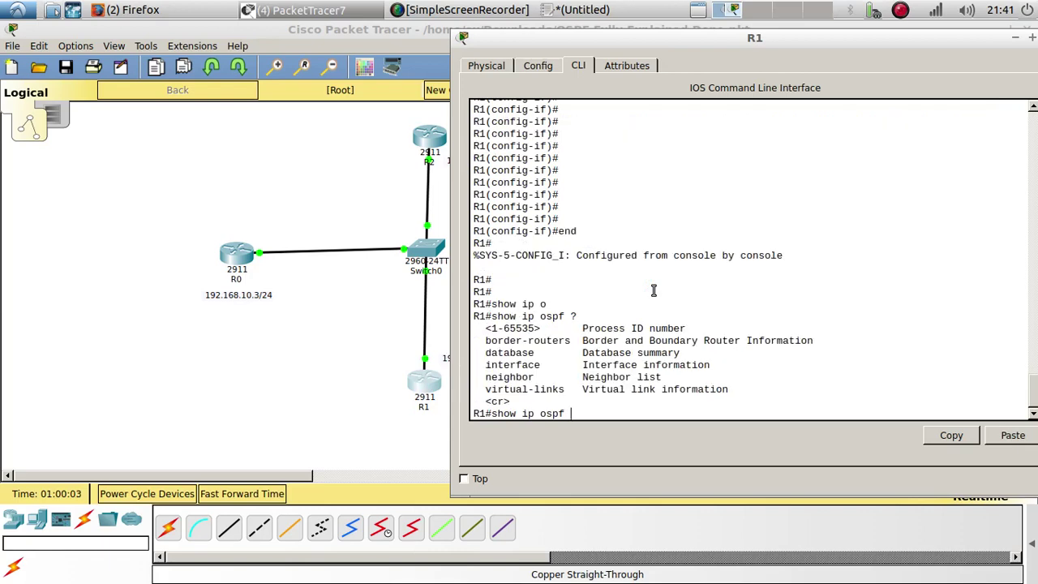
{"action": "type", "text": "b"}
{"action": "key", "text": "Tab"}
{"action": "key", "text": "Return"}
{"action": "key", "text": "Return"}
{"action": "key", "text": "Return"}
{"action": "key", "text": "Return"}
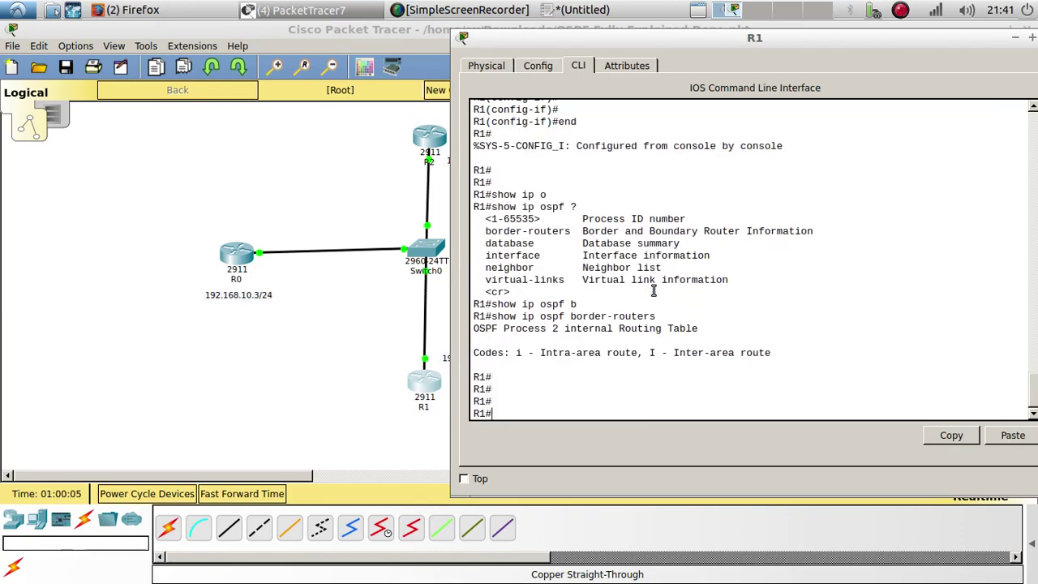
Run show ip ospf neighbor on R1 to display its OSPF neighbor table
{"action": "key", "text": "Up"}
{"action": "type", "text": "ne"}
{"action": "key", "text": "Tab"}
{"action": "key", "text": "Return"}
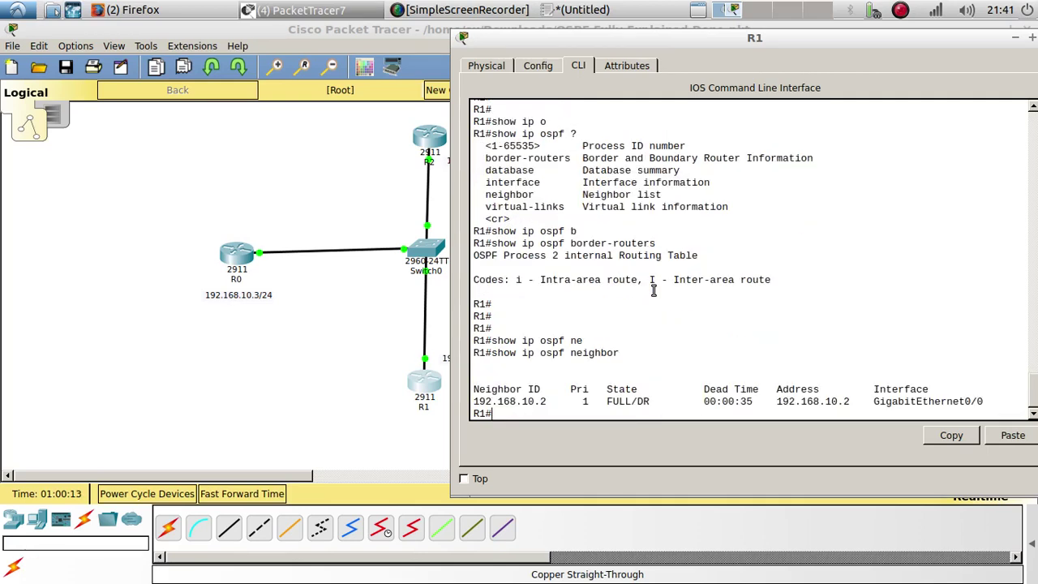
{"action": "key", "text": "Return"}
{"action": "key", "text": "Return"}
{"action": "key", "text": "Return"}
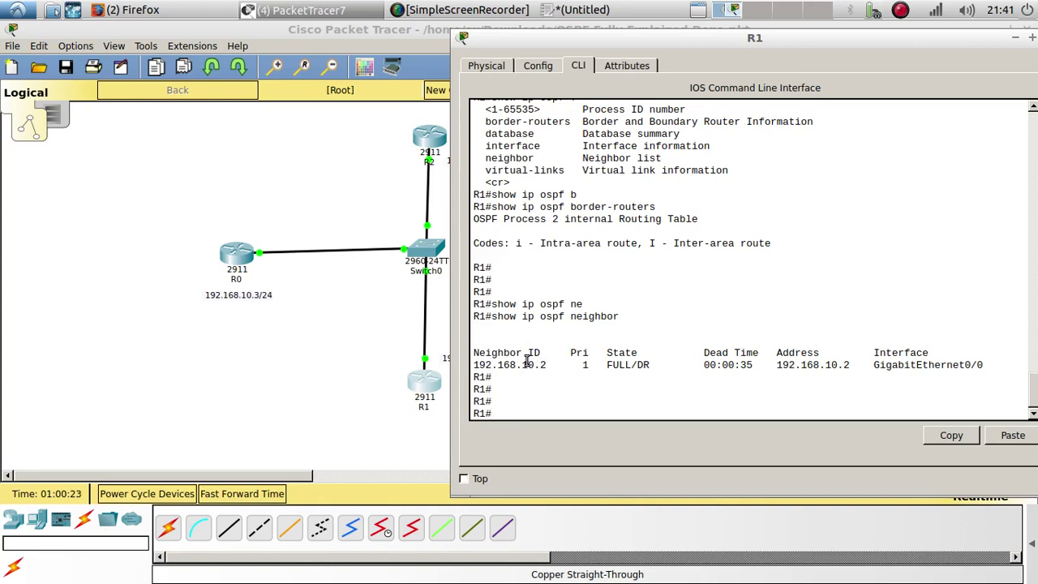
Highlight the neighbor ID, priority, state and address one by one in R1's OSPF neighbor table
{"action": "left_click_drag", "start_coordinate": [547, 365], "coordinate": [498, 365]}
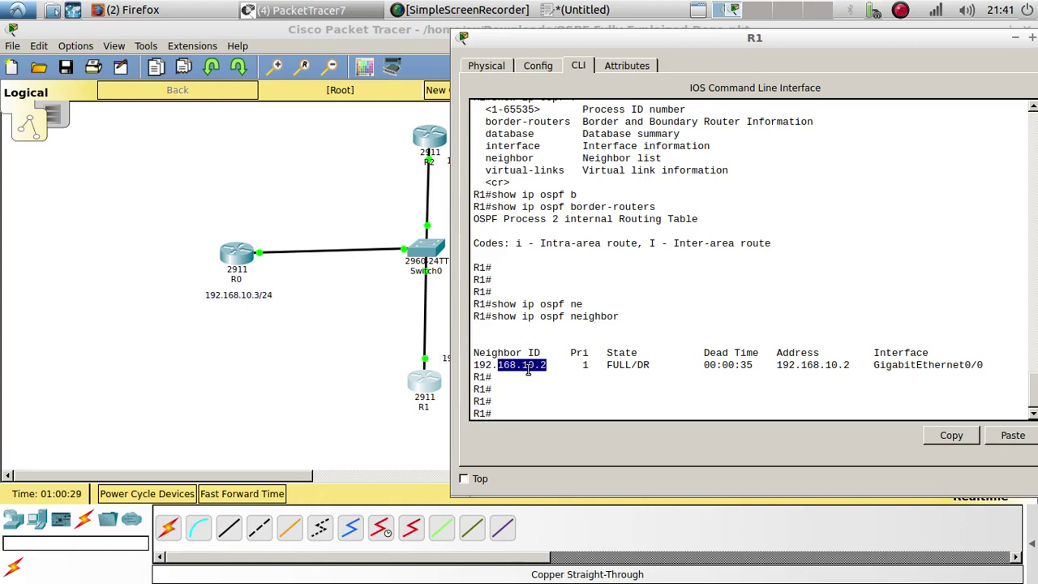
{"action": "double_click", "coordinate": [584, 366]}
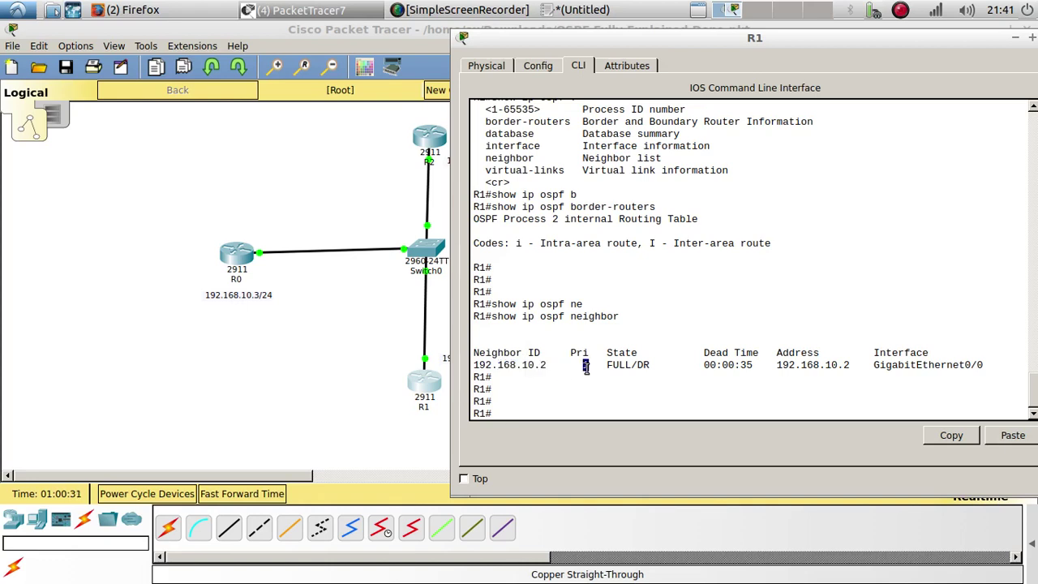
{"action": "left_click_drag", "start_coordinate": [607, 365], "coordinate": [655, 365]}
{"action": "left_click_drag", "start_coordinate": [778, 366], "coordinate": [850, 366]}
{"action": "left_click", "coordinate": [785, 406]}
List the show ip ospf options again and run show ip ospf database on R1
{"action": "key", "text": "Up"}
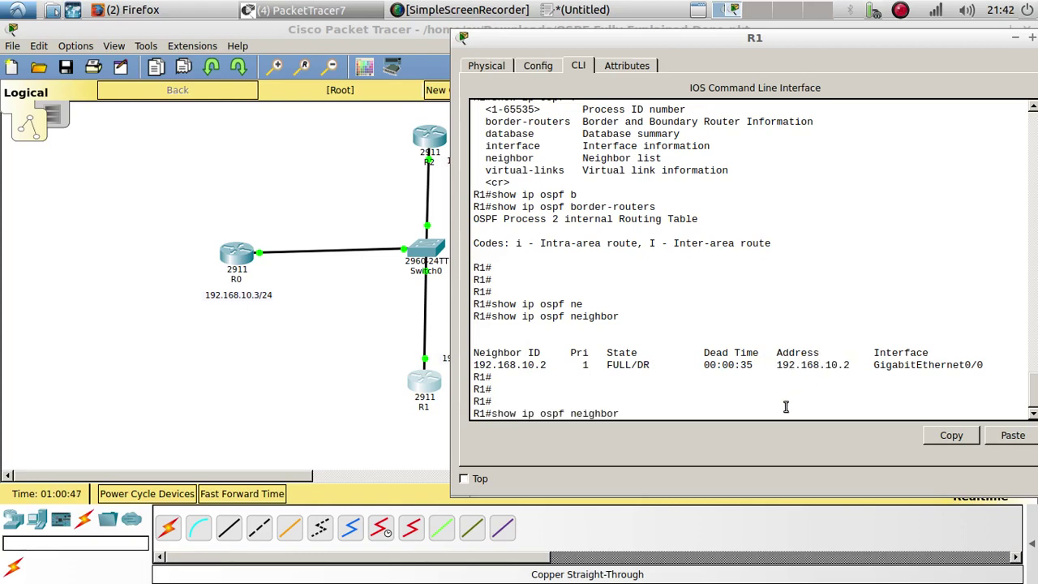
{"action": "key", "text": "BackSpace"}
{"action": "key", "text": "BackSpace"}
{"action": "key", "text": "BackSpace"}
{"action": "key", "text": "BackSpace"}
{"action": "key", "text": "BackSpace"}
{"action": "key", "text": "BackSpace"}
{"action": "key", "text": "BackSpace"}
{"action": "key", "text": "BackSpace"}
{"action": "type", "text": "?"}
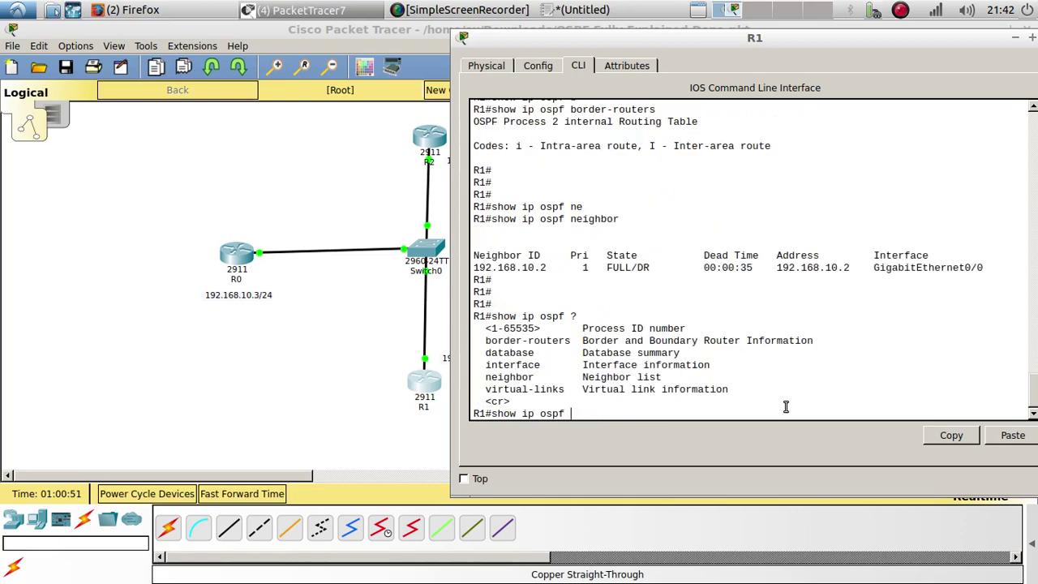
{"action": "type", "text": "d"}
{"action": "key", "text": "Tab"}
{"action": "key", "text": "Return"}
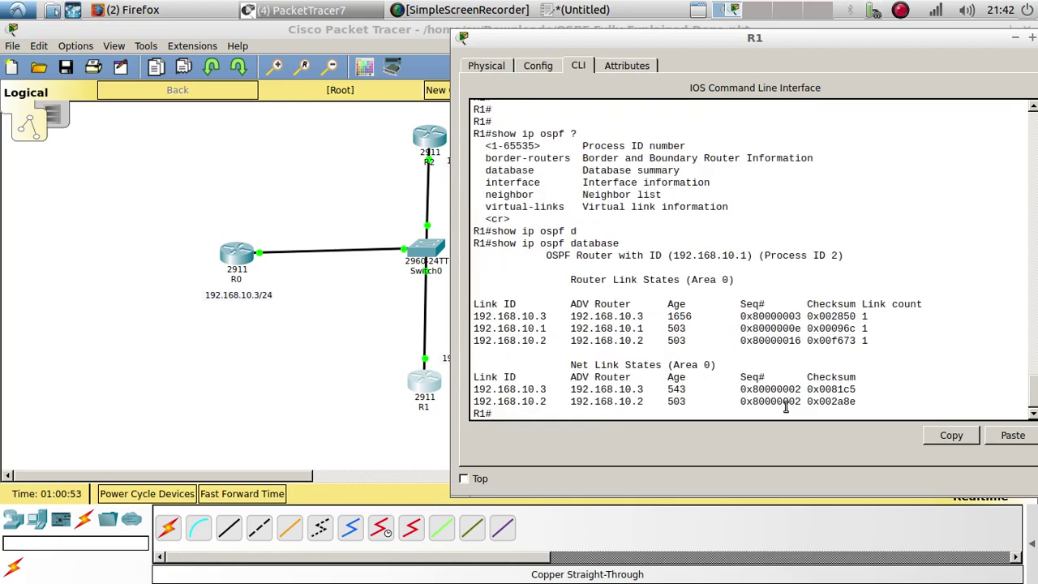
{"action": "key", "text": "Return"}
{"action": "key", "text": "Return"}
{"action": "key", "text": "Return"}
{"action": "key", "text": "Return"}
{"action": "key", "text": "Return"}
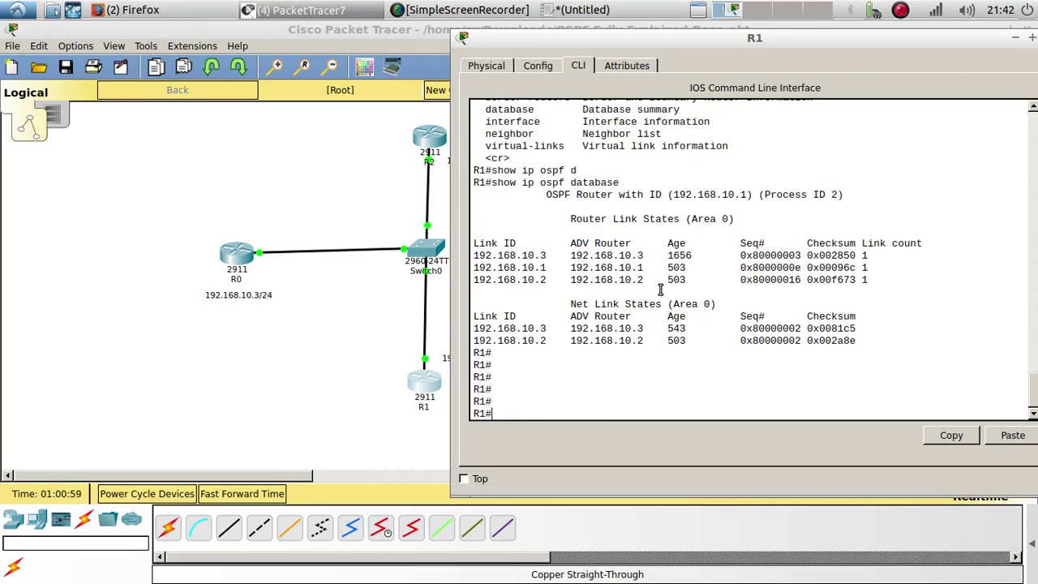
Run show ip ospf interface on R1 to display its OSPF interface details
{"action": "key", "text": "Up"}
{"action": "key", "text": "BackSpace"}
{"action": "key", "text": "BackSpace"}
{"action": "key", "text": "BackSpace"}
{"action": "key", "text": "BackSpace"}
{"action": "key", "text": "BackSpace"}
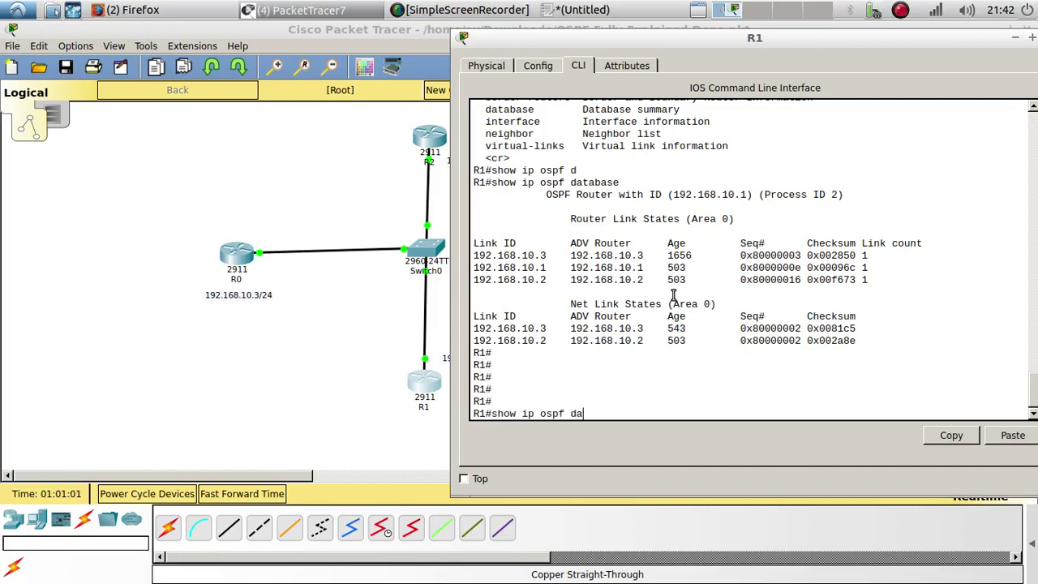
{"action": "type", "text": "?in"}
{"action": "key", "text": "Tab"}
{"action": "key", "text": "Return"}
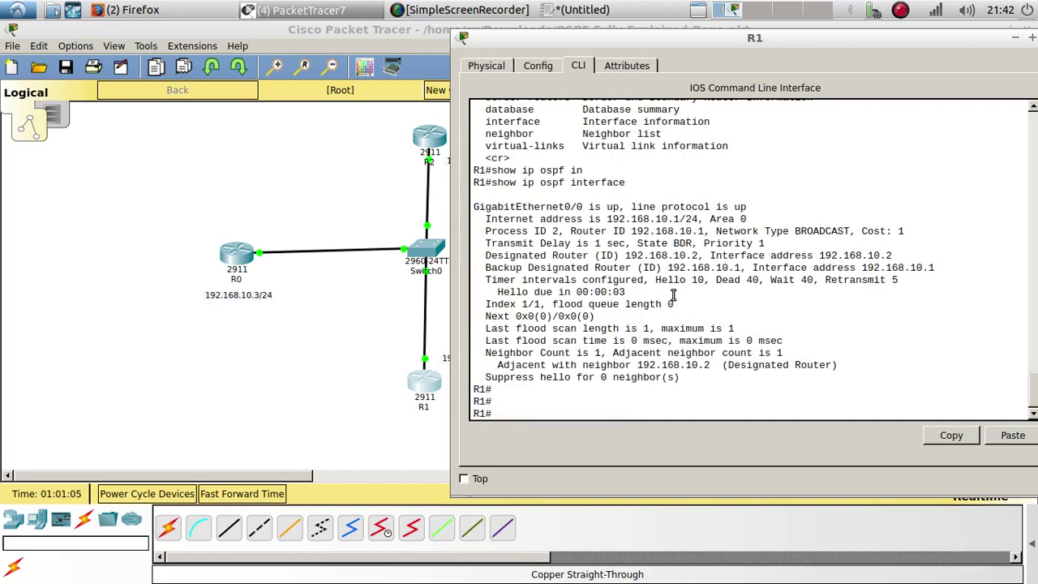
Highlight the interface name, internet address, area and router ID in R1's OSPF interface output
{"action": "left_click_drag", "start_coordinate": [474, 206], "coordinate": [583, 207]}
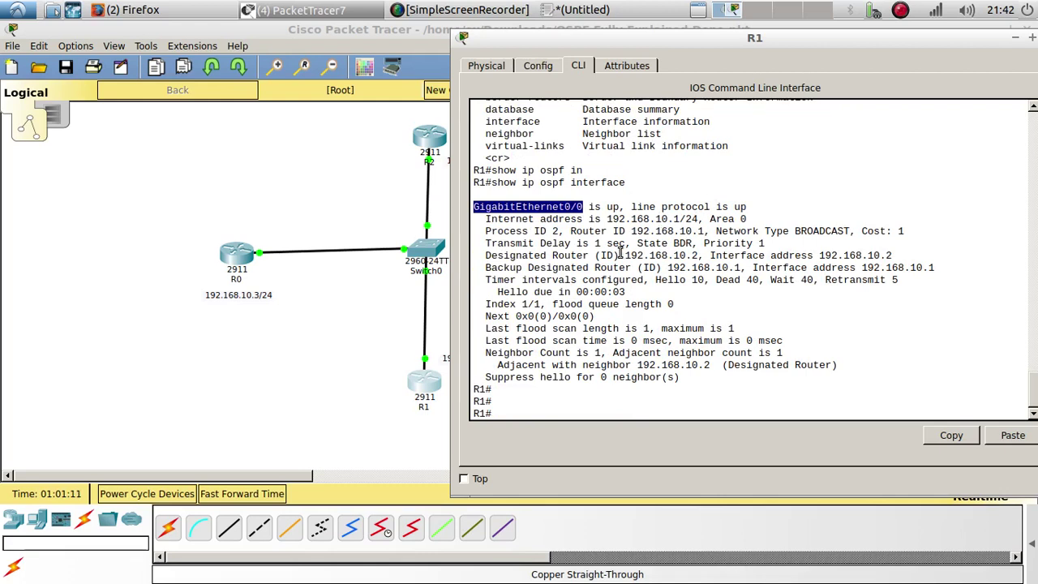
{"action": "left_click_drag", "start_coordinate": [608, 219], "coordinate": [750, 221]}
{"action": "left_click", "coordinate": [710, 219]}
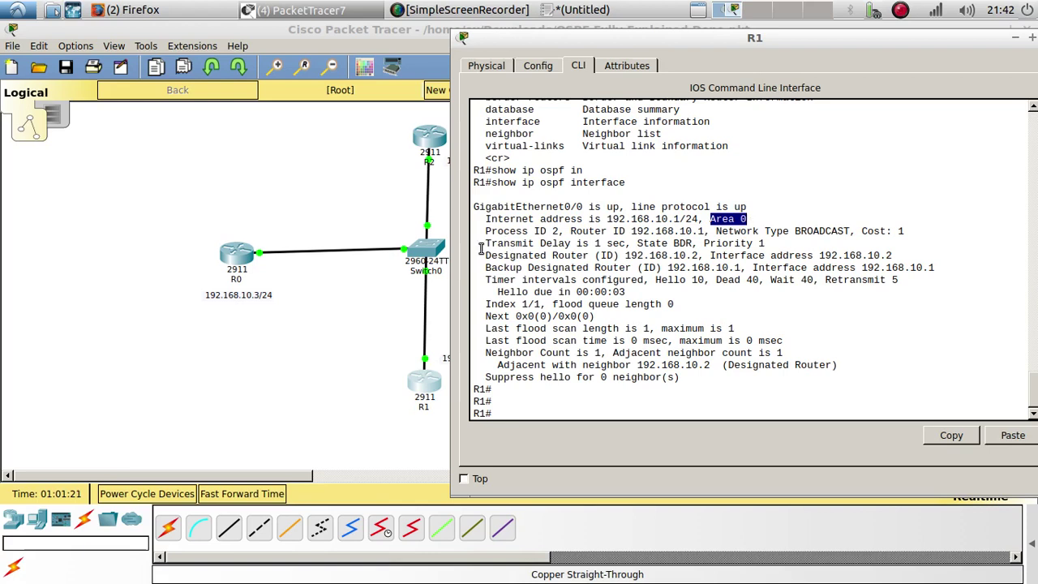
{"action": "left_click_drag", "start_coordinate": [535, 230], "coordinate": [708, 231]}
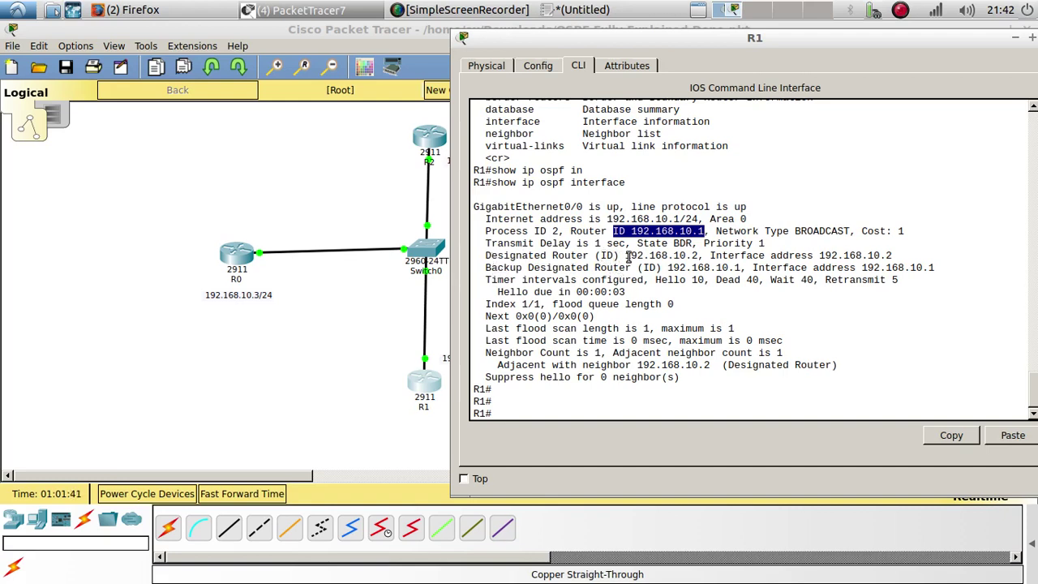
Compare the designated router ID, the priority and R1's own router ID by highlighting each in the interface output
{"action": "left_click_drag", "start_coordinate": [696, 256], "coordinate": [626, 255]}
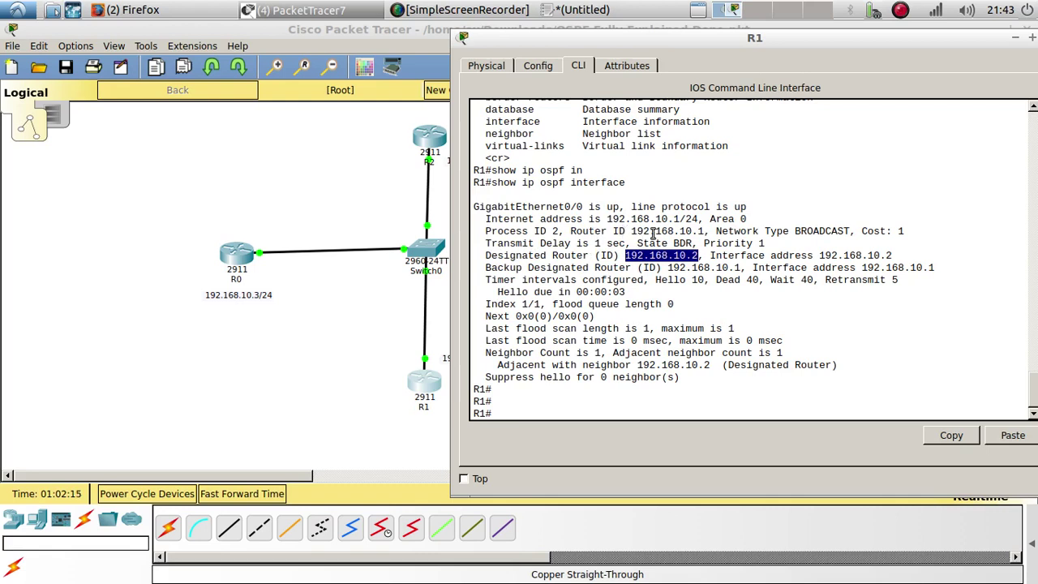
{"action": "double_click", "coordinate": [764, 244]}
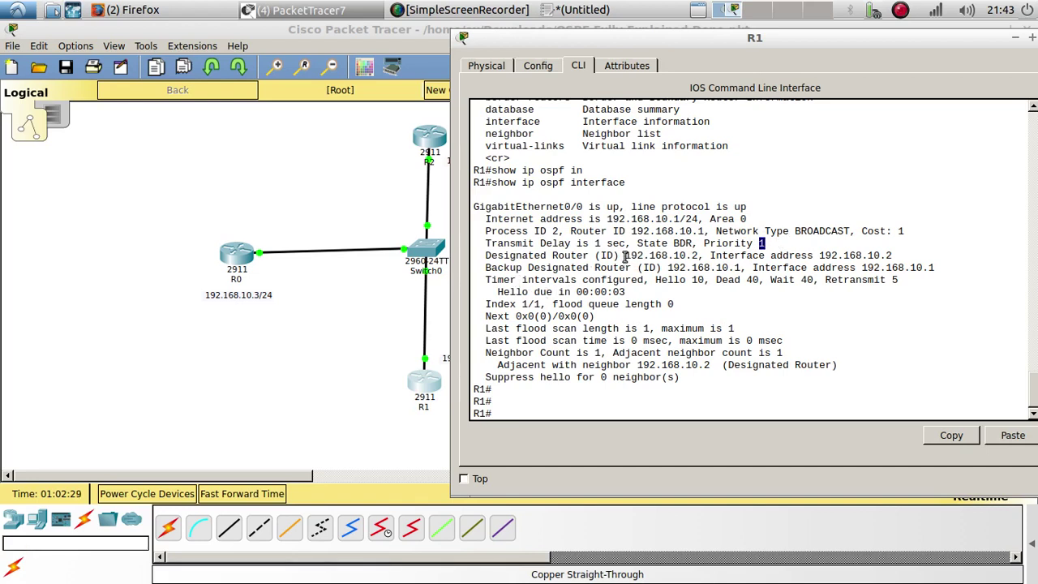
{"action": "left_click_drag", "start_coordinate": [625, 255], "coordinate": [701, 256]}
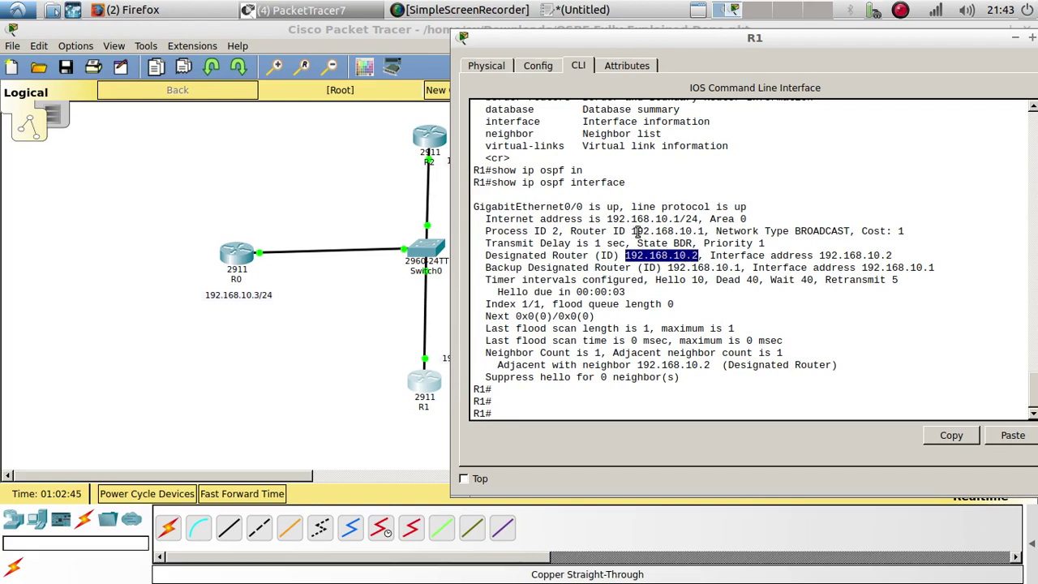
{"action": "left_click_drag", "start_coordinate": [632, 231], "coordinate": [705, 229]}
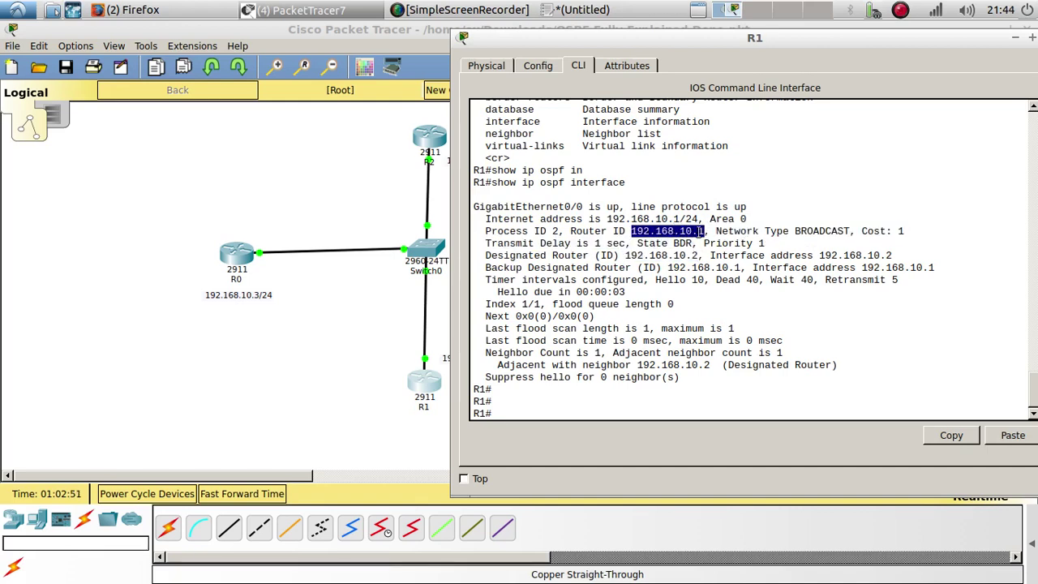
Open router R2's command line and enter privileged mode with en
{"action": "left_click", "coordinate": [432, 149]}
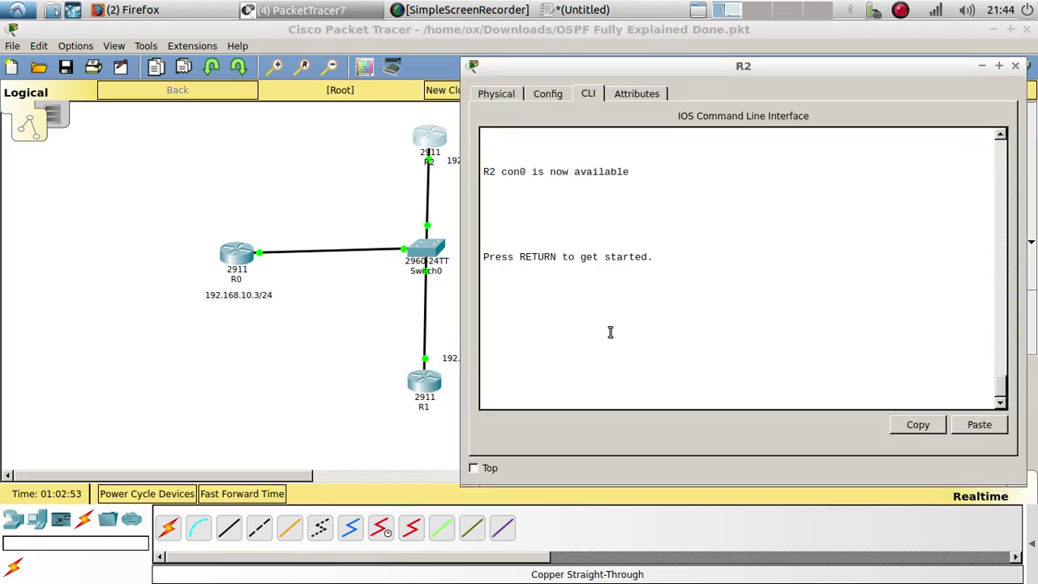
{"action": "key", "text": "Return"}
{"action": "key", "text": "Return"}
{"action": "type", "text": "en"}
{"action": "key", "text": "Return"}
{"action": "key", "text": "Return"}
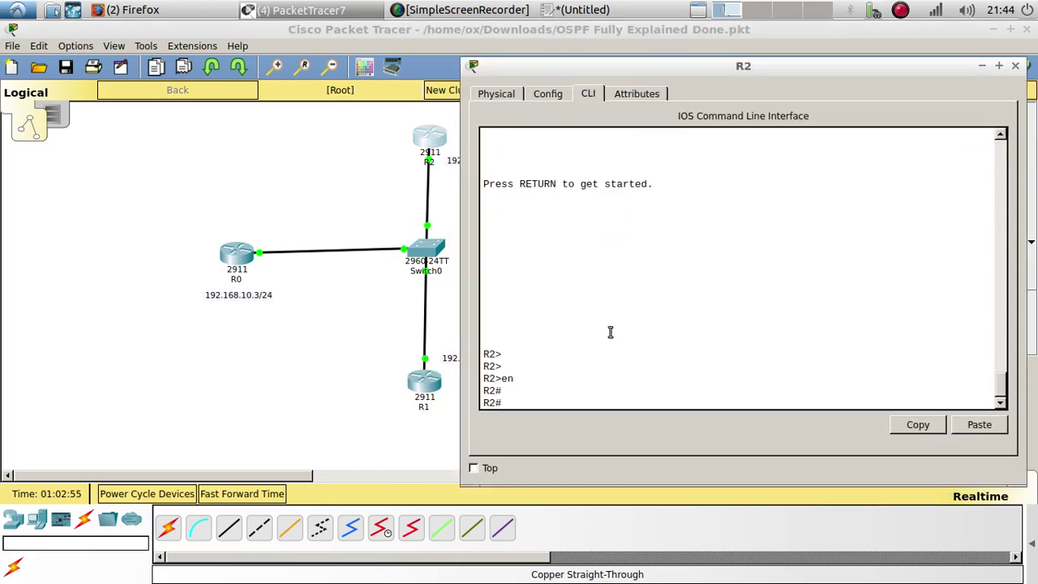
Run show ip ospf interface on R2 and highlight its router ID in the output
{"action": "type", "text": "show ip o"}
{"action": "key", "text": "Tab"}
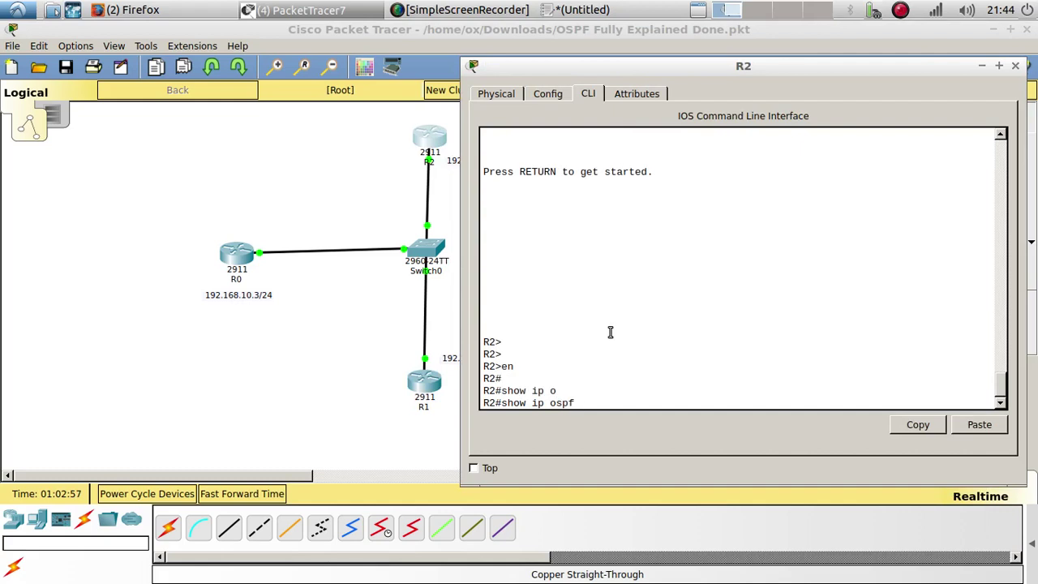
{"action": "type", "text": "i"}
{"action": "key", "text": "Tab"}
{"action": "key", "text": "Return"}
{"action": "key", "text": "Return"}
{"action": "key", "text": "Return"}
{"action": "key", "text": "Return"}
{"action": "key", "text": "Return"}
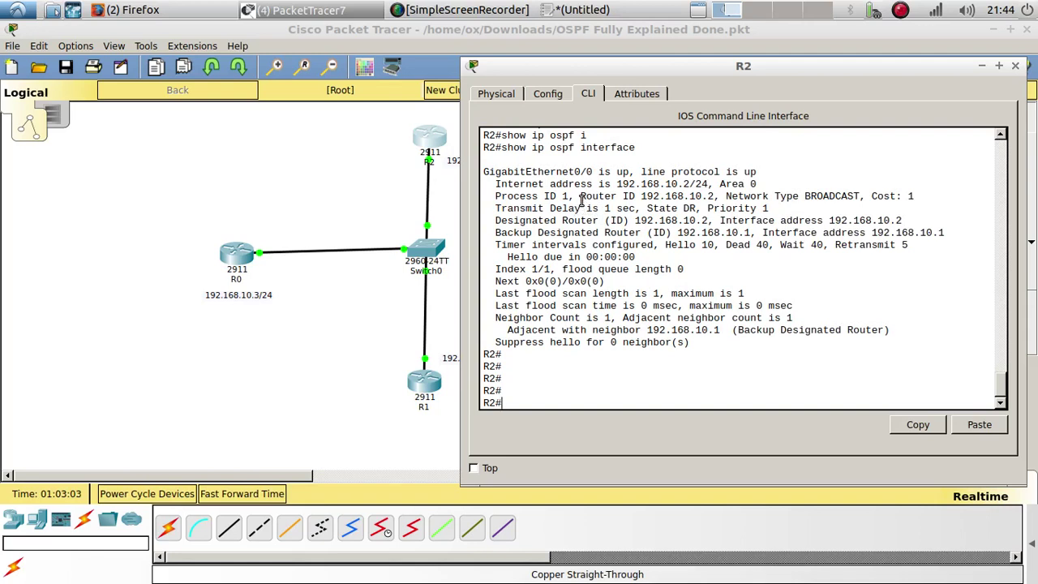
{"action": "left_click_drag", "start_coordinate": [581, 196], "coordinate": [643, 191]}
{"action": "left_click_drag", "start_coordinate": [688, 196], "coordinate": [720, 200]}
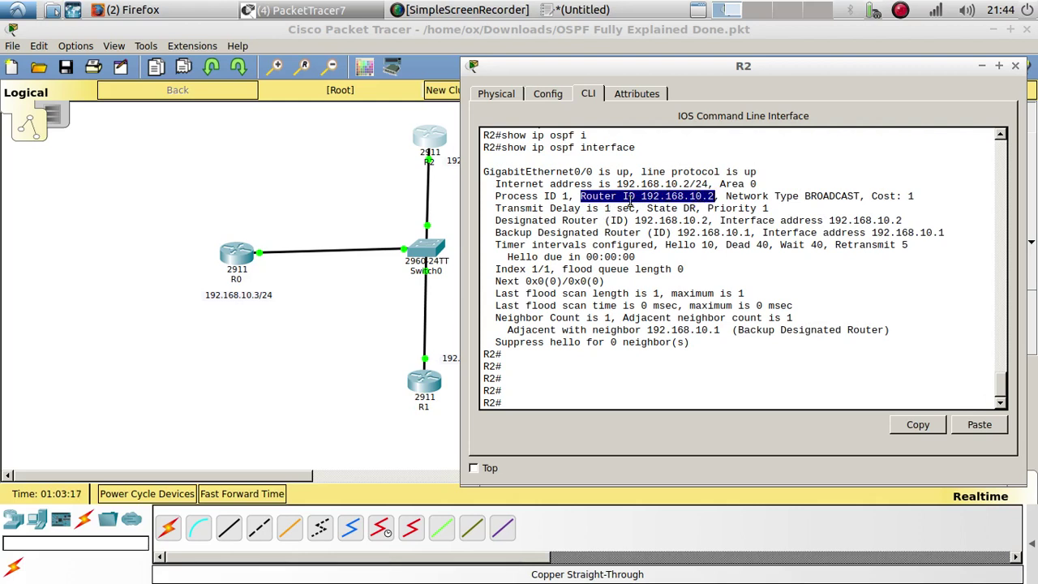
Return to R1's command line and highlight the backup designated router ID in the interface output
{"action": "left_click", "coordinate": [434, 384]}
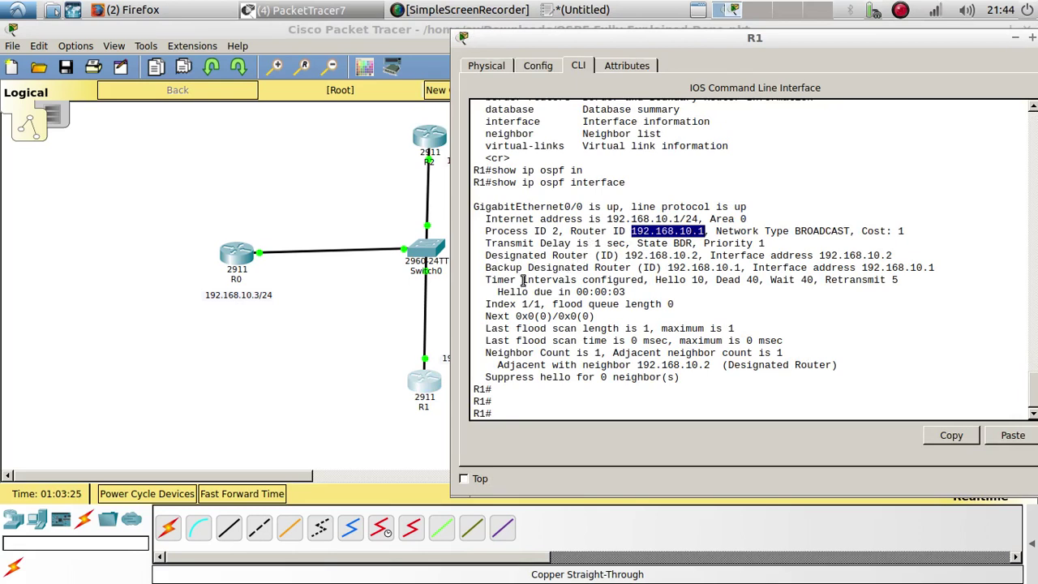
{"action": "left_click_drag", "start_coordinate": [485, 267], "coordinate": [743, 268]}
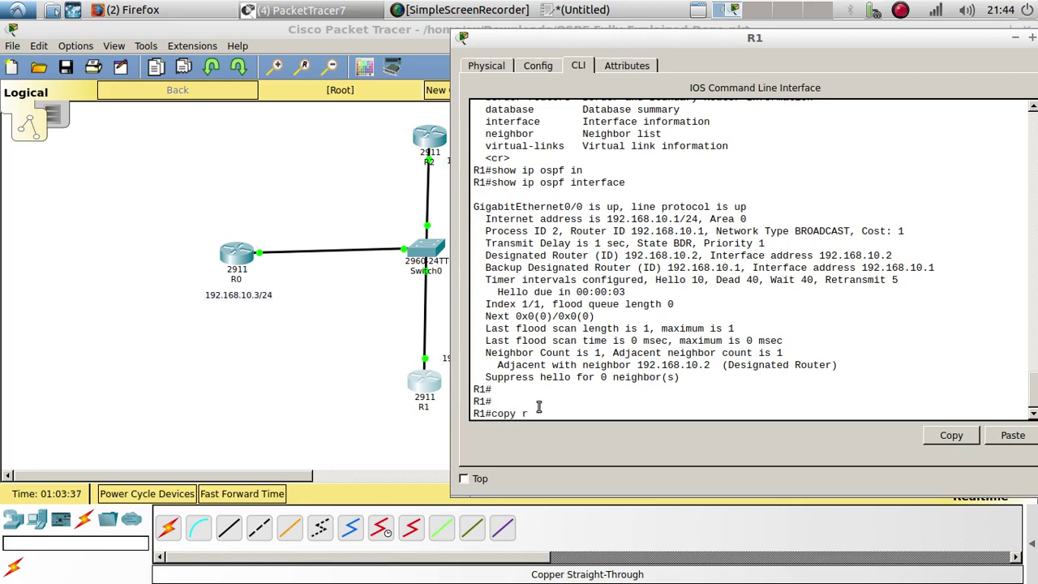
Save R1's running configuration with copy run start, accepting the default destination filename startup-config
{"action": "type", "text": "start"}
{"action": "key", "text": "Return"}
{"action": "key", "text": "Return"}
{"action": "key", "text": "Return"}
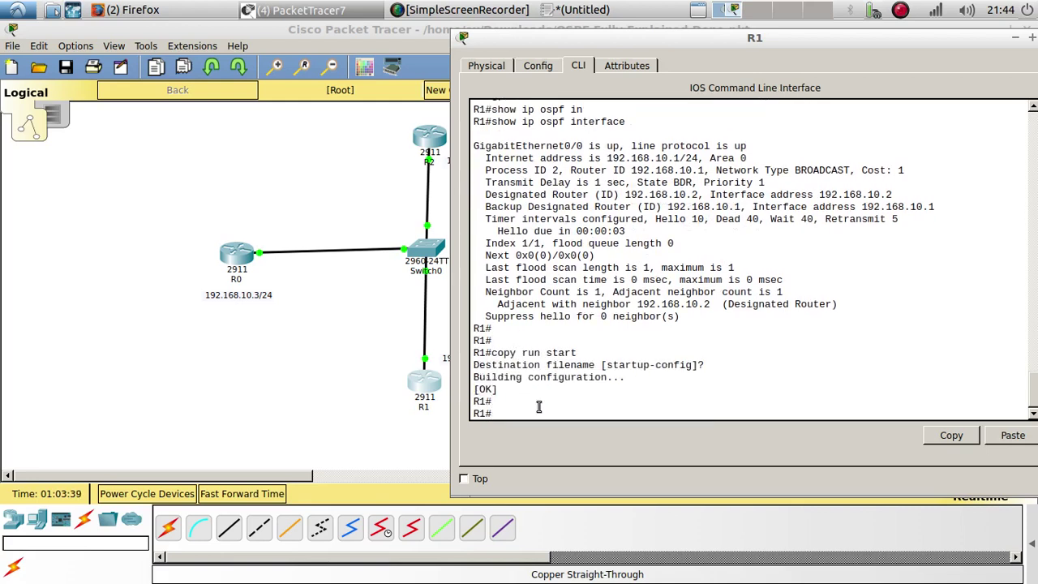
Switch to R2's command line and save its configuration with copy run start under the default filename
{"action": "left_click", "coordinate": [434, 146]}
{"action": "left_click", "coordinate": [534, 381]}
{"action": "type", "text": "copy run start"}
{"action": "key", "text": "Return"}
{"action": "key", "text": "Return"}
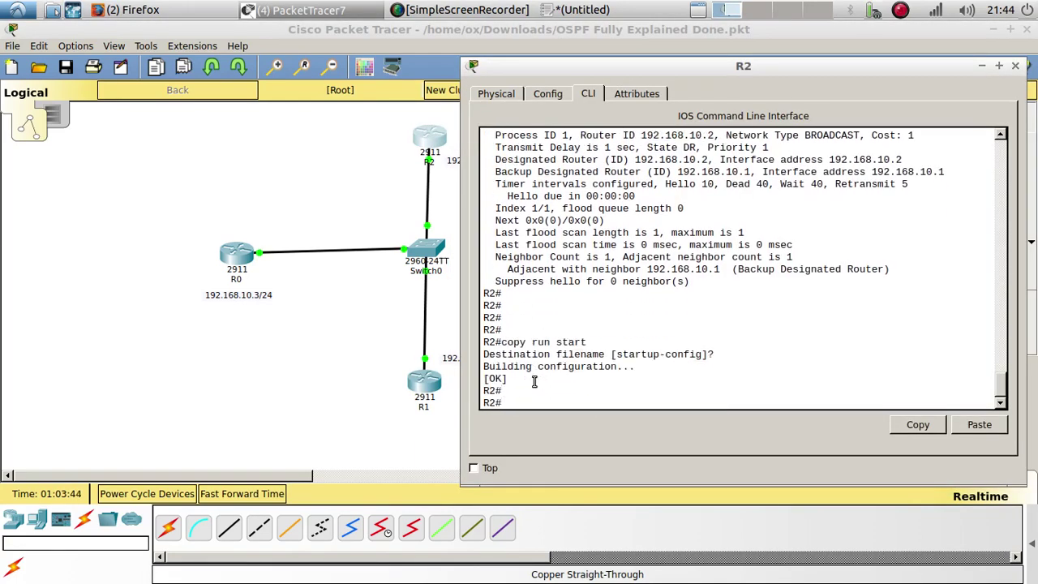
Enter privileged mode on router R0 and save its configuration with copy run start under the default filename
{"action": "left_click", "coordinate": [243, 256]}
{"action": "left_click", "coordinate": [527, 385]}
{"action": "key", "text": "Return"}
{"action": "type", "text": "en"}
{"action": "key", "text": "Return"}
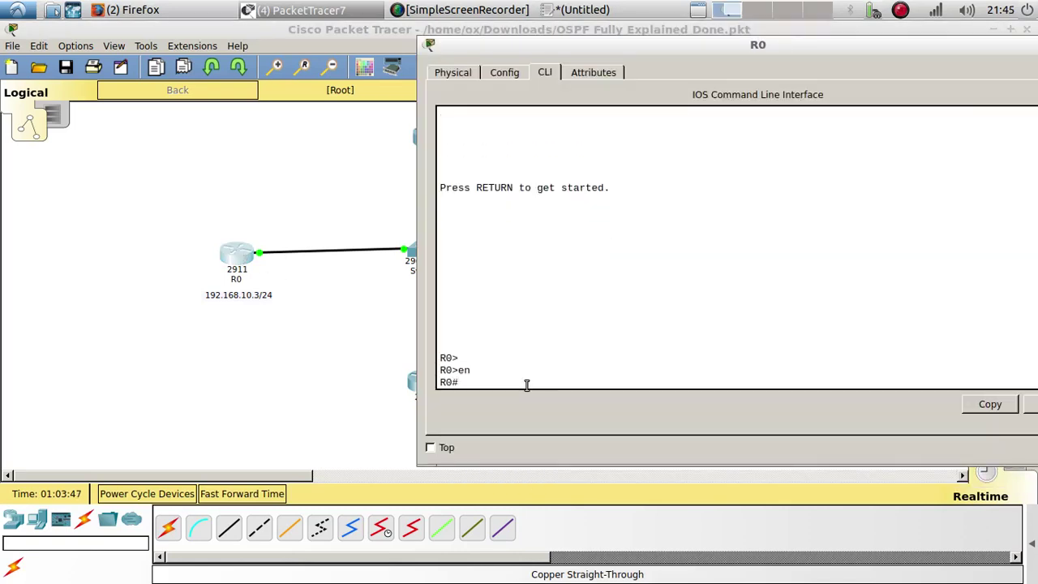
{"action": "type", "text": "copy run start"}
{"action": "key", "text": "Return"}
{"action": "key", "text": "Return"}
{"action": "key", "text": "Return"}
{"action": "key", "text": "Return"}
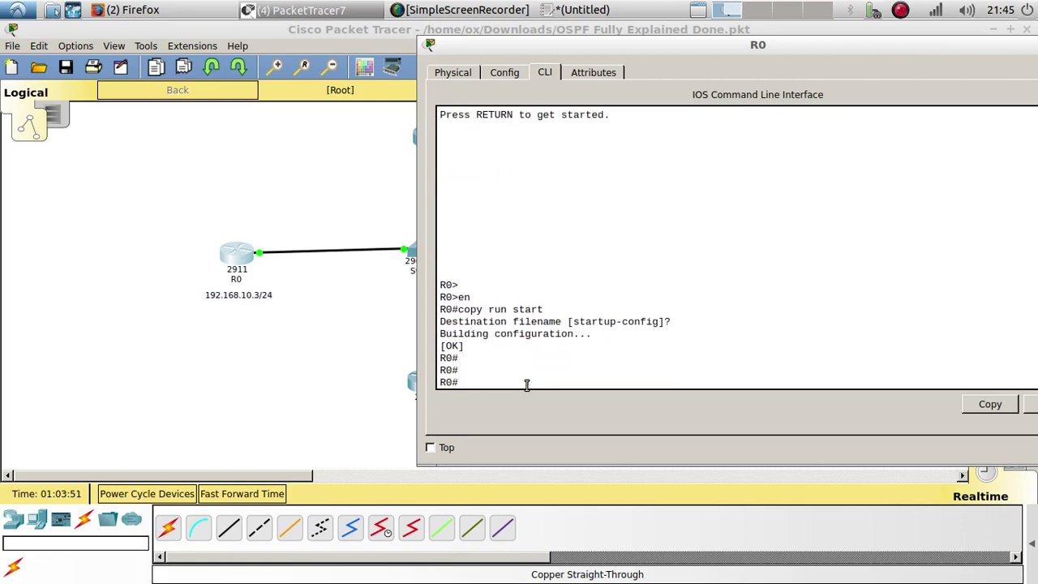
Return to the topology and power cycle all devices, confirming the restart
{"action": "left_click", "coordinate": [240, 367]}
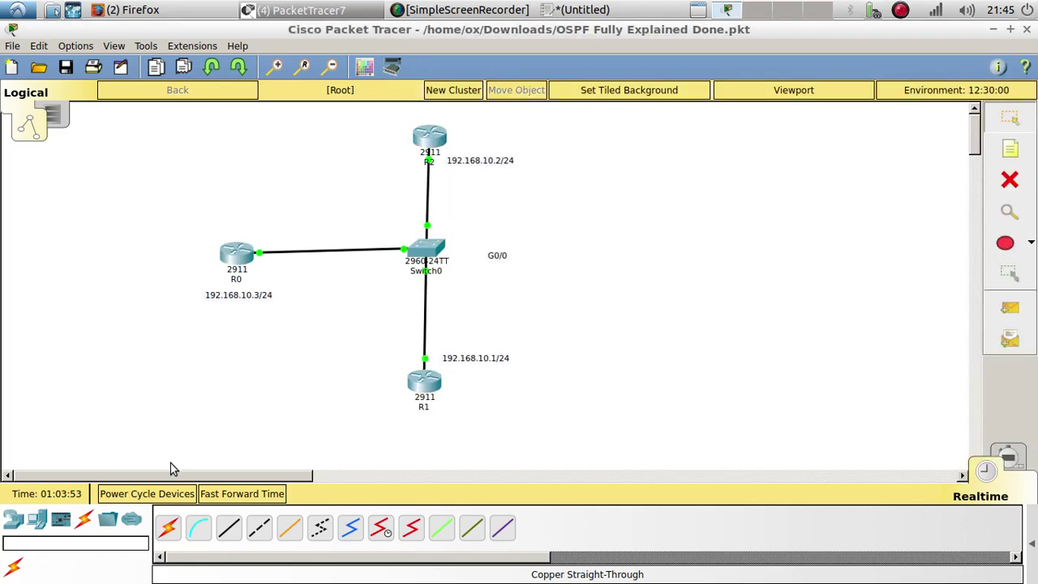
{"action": "left_click", "coordinate": [164, 494]}
{"action": "left_click", "coordinate": [480, 333]}
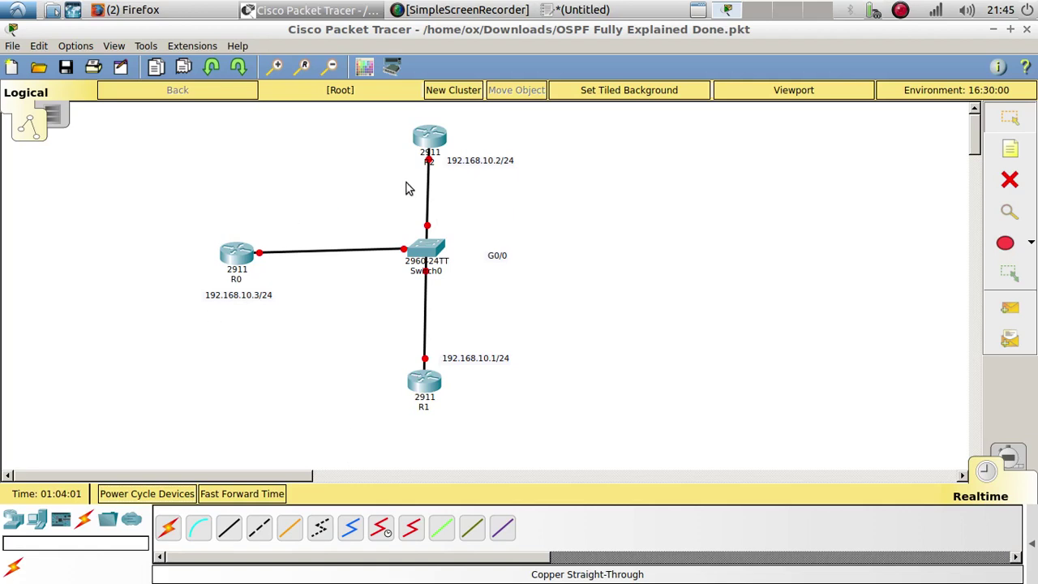
Check R1's boot output, return to the topology and fast-forward the simulation time
{"action": "left_click", "coordinate": [414, 393]}
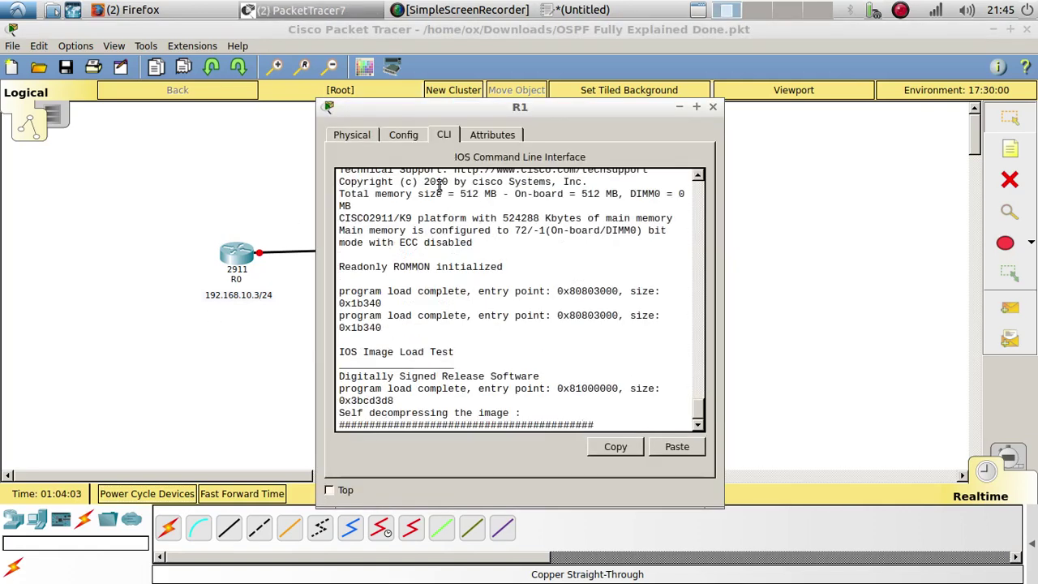
{"action": "left_click", "coordinate": [220, 391]}
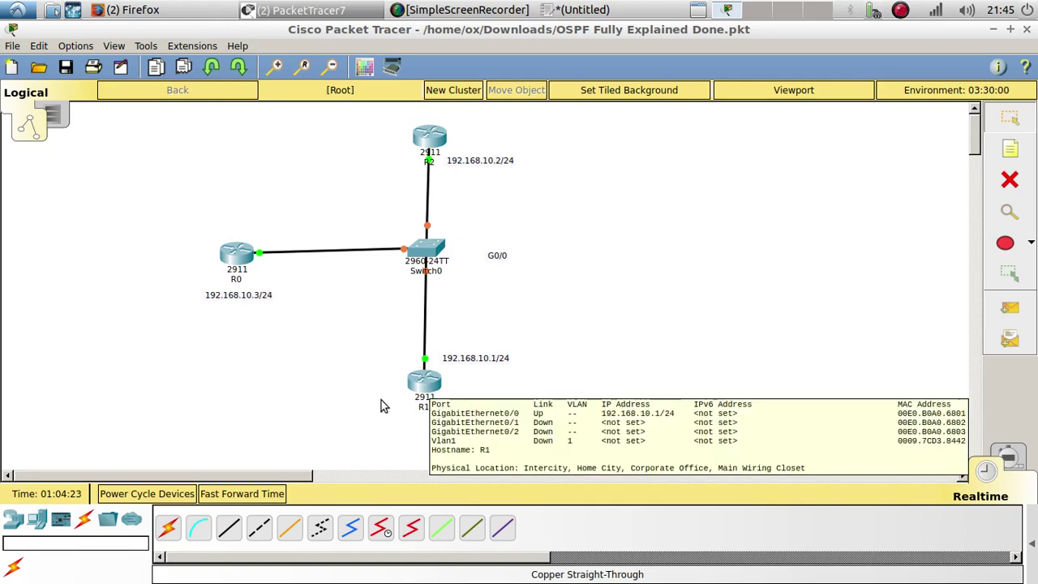
{"action": "left_click", "coordinate": [259, 495]}
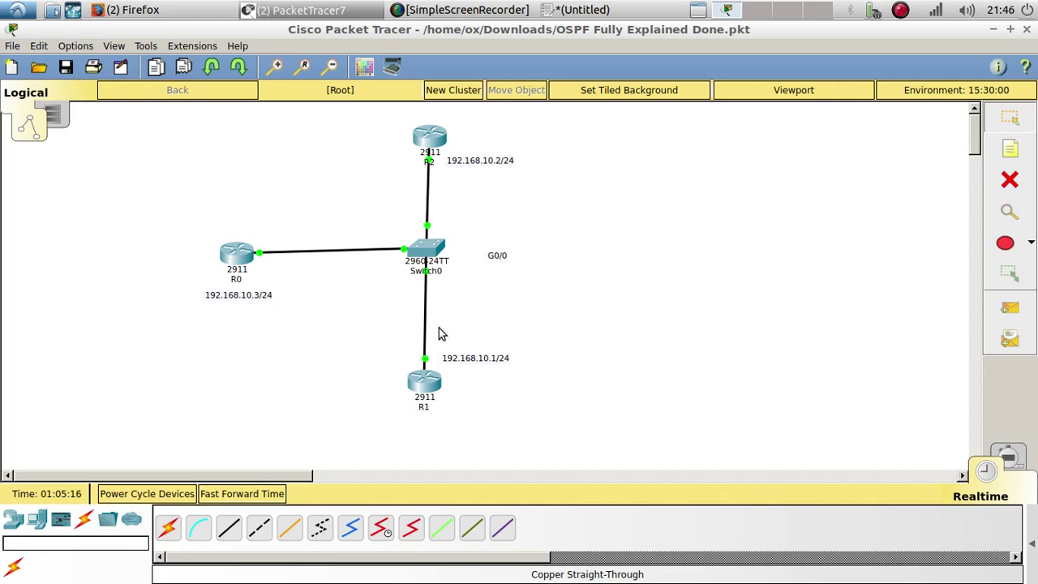
Open R0's command line in a larger window beside the topology and enter privileged mode with en
{"action": "left_click", "coordinate": [242, 266]}
{"action": "left_click_drag", "start_coordinate": [543, 118], "coordinate": [846, 44]}
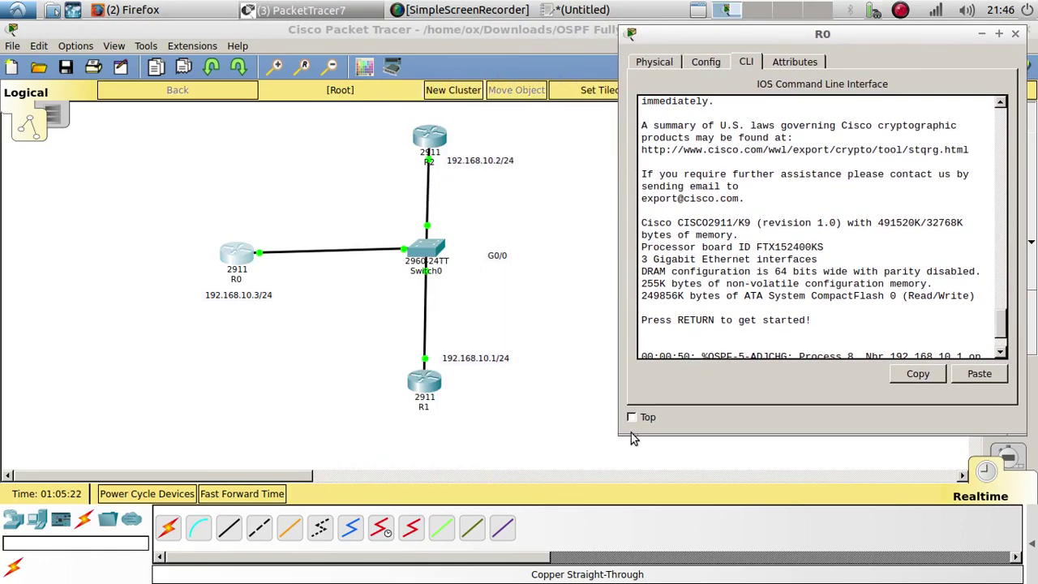
{"action": "left_click_drag", "start_coordinate": [636, 426], "coordinate": [604, 451]}
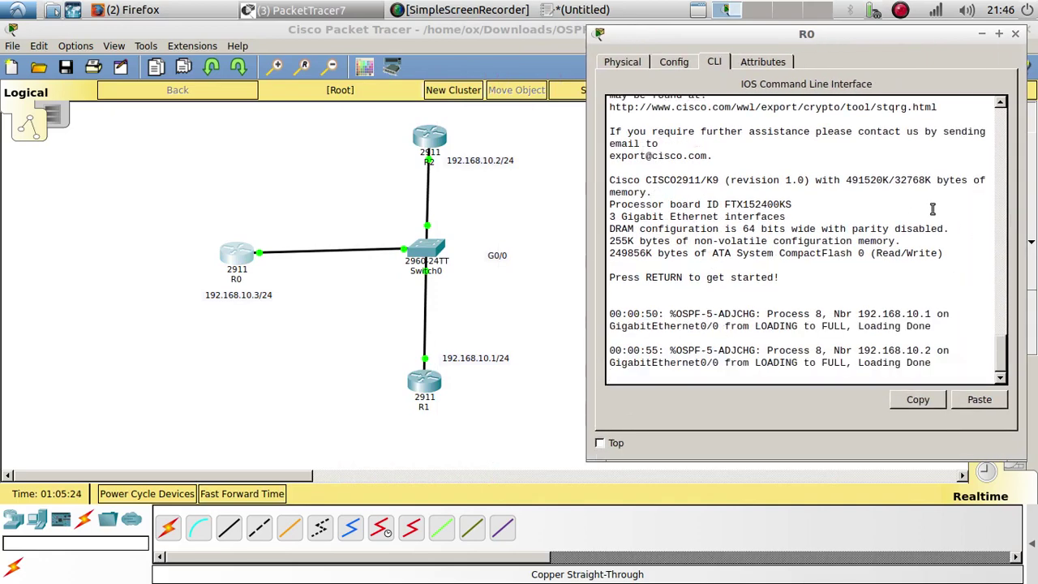
{"action": "key", "text": "Return"}
{"action": "type", "text": "en"}
{"action": "key", "text": "Return"}
{"action": "key", "text": "Return"}
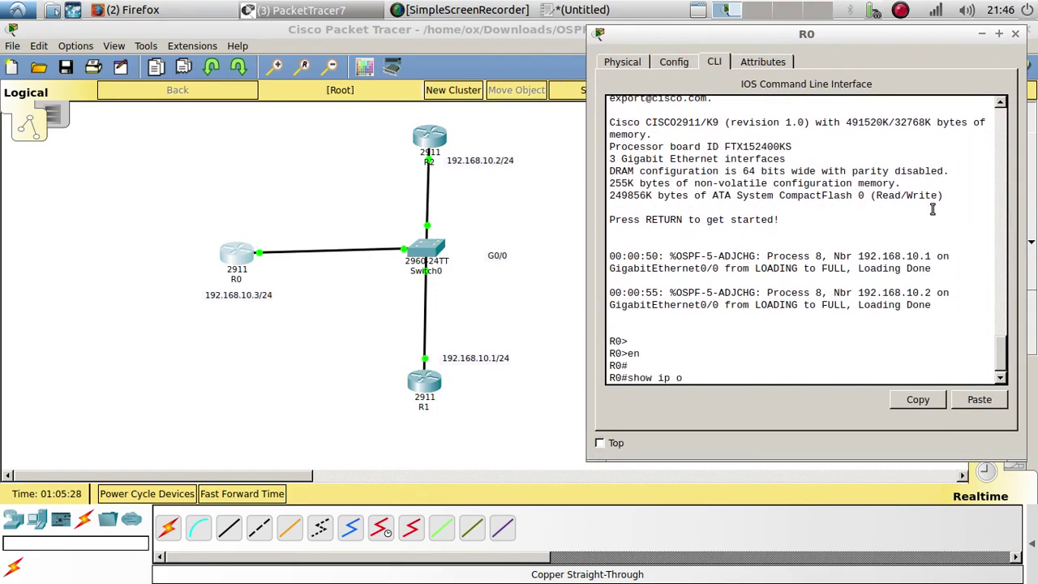
Display R0's OSPF interface details with show ip ospf interface
{"action": "type", "text": "show ip o"}
{"action": "key", "text": "Tab"}
{"action": "type", "text": "i"}
{"action": "key", "text": "Return"}
{"action": "key", "text": "Return"}
{"action": "key", "text": "Return"}
{"action": "key", "text": "Return"}
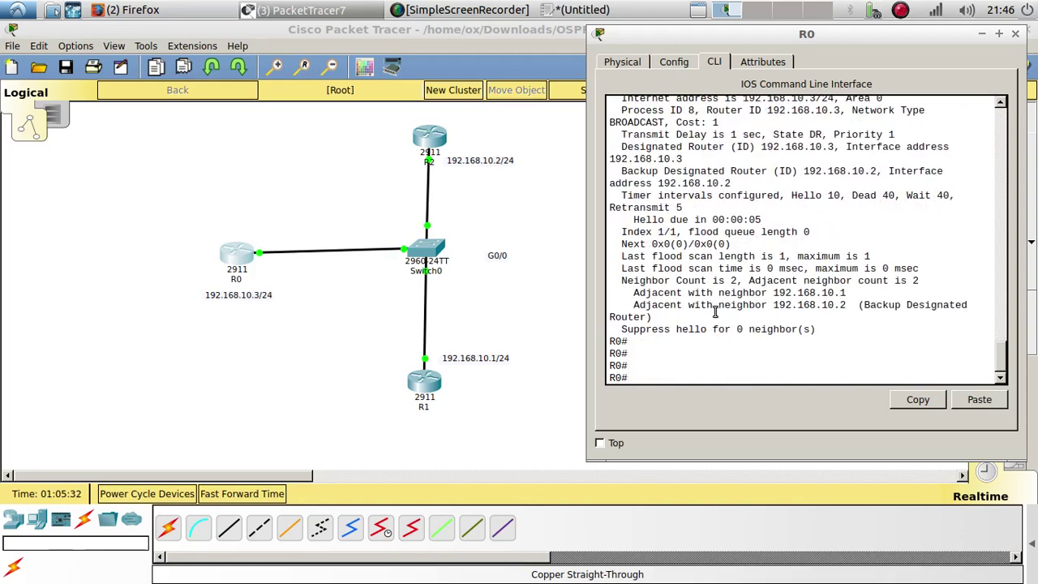
Widen R0's reopened command-line window and highlight the process ID, router ID and designated router address in the OSPF output
{"action": "left_click", "coordinate": [596, 472]}
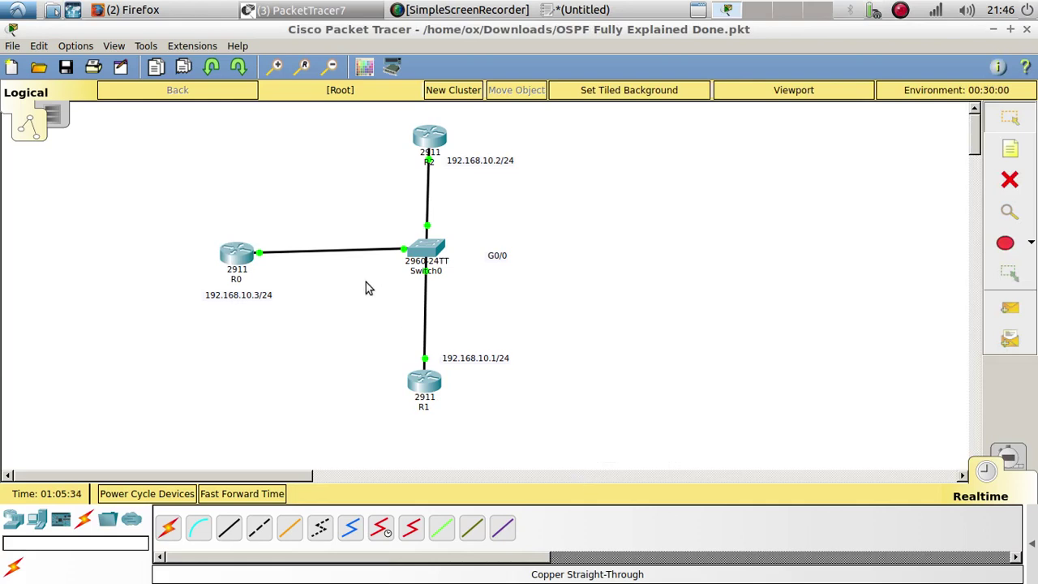
{"action": "left_click", "coordinate": [237, 258]}
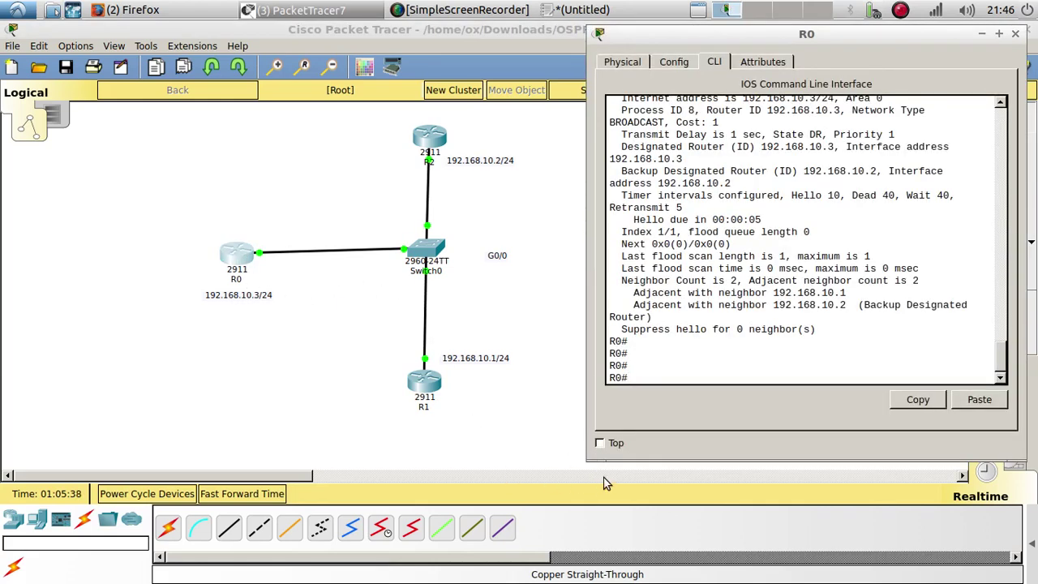
{"action": "left_click_drag", "start_coordinate": [604, 458], "coordinate": [541, 479]}
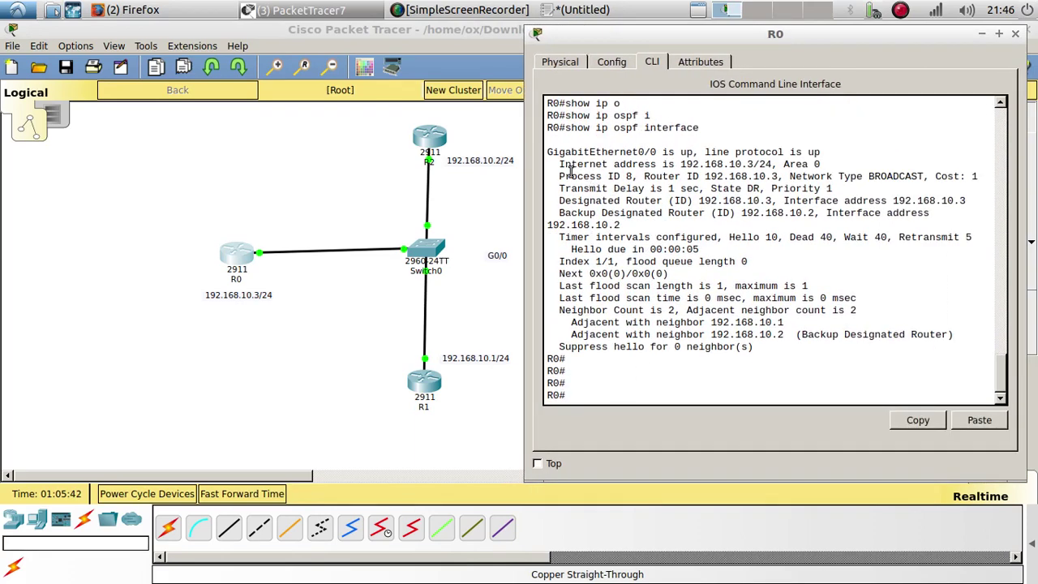
{"action": "left_click_drag", "start_coordinate": [559, 177], "coordinate": [637, 178]}
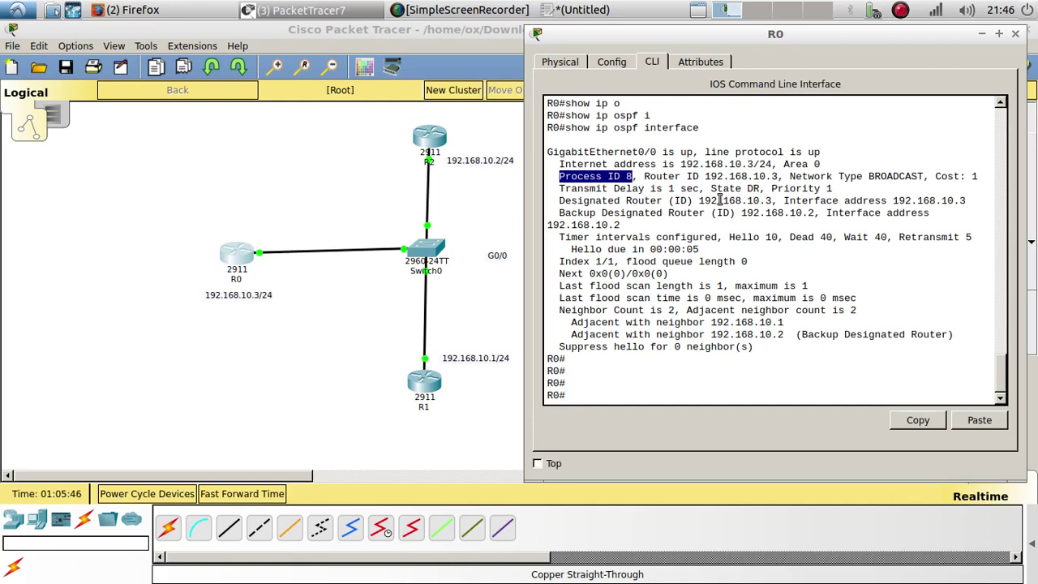
{"action": "left_click_drag", "start_coordinate": [706, 176], "coordinate": [778, 175]}
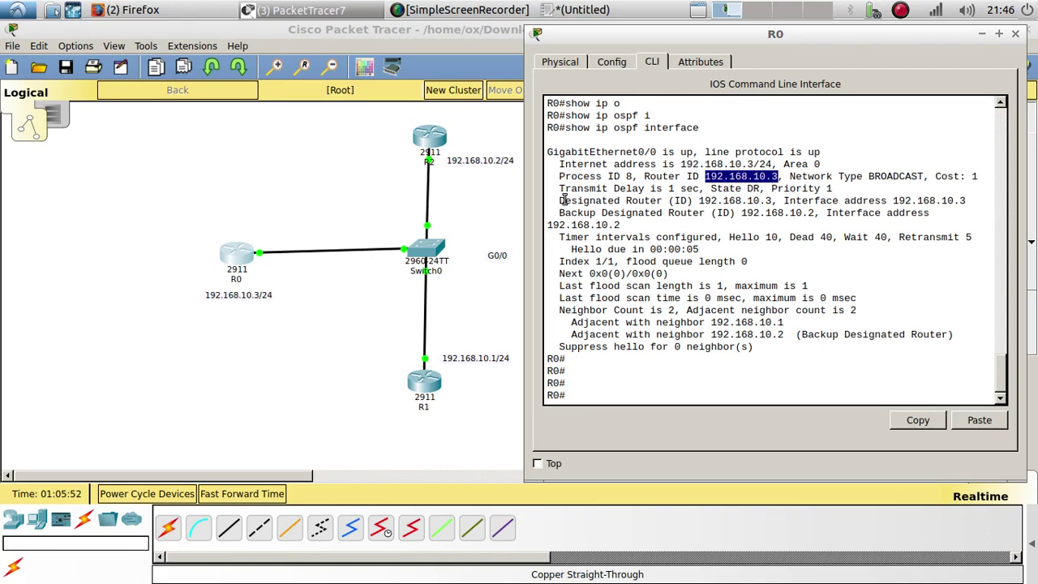
{"action": "left_click_drag", "start_coordinate": [560, 200], "coordinate": [689, 202]}
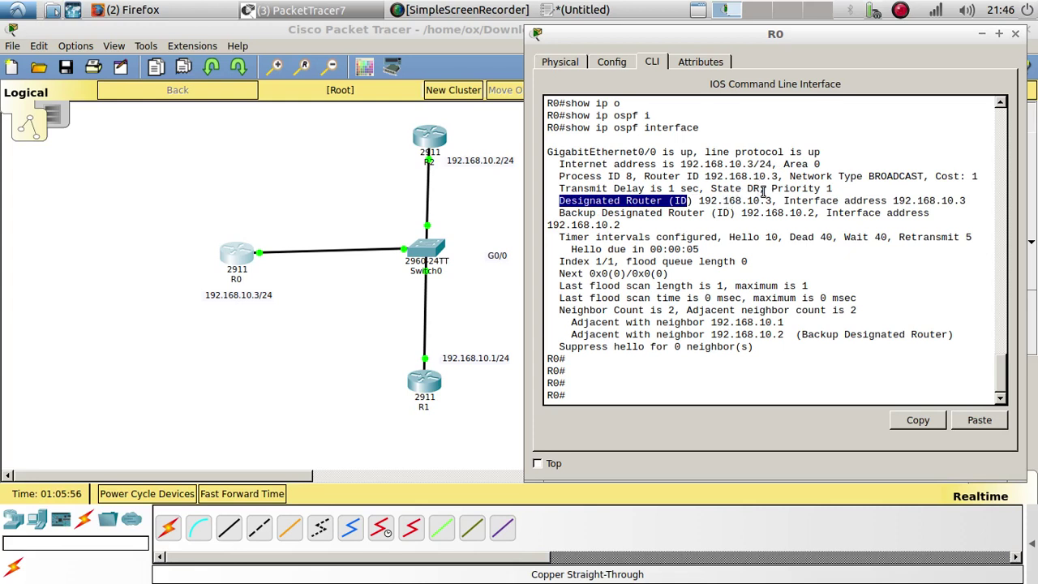
{"action": "left_click_drag", "start_coordinate": [771, 201], "coordinate": [703, 203]}
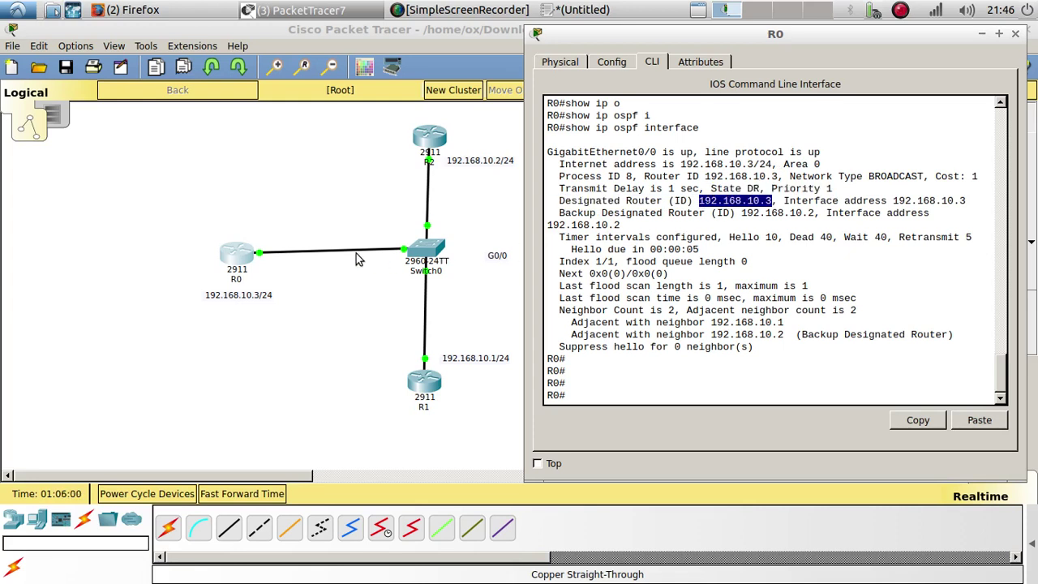
Open R2's command line beside the topology and enter privileged mode with en
{"action": "left_click", "coordinate": [436, 138]}
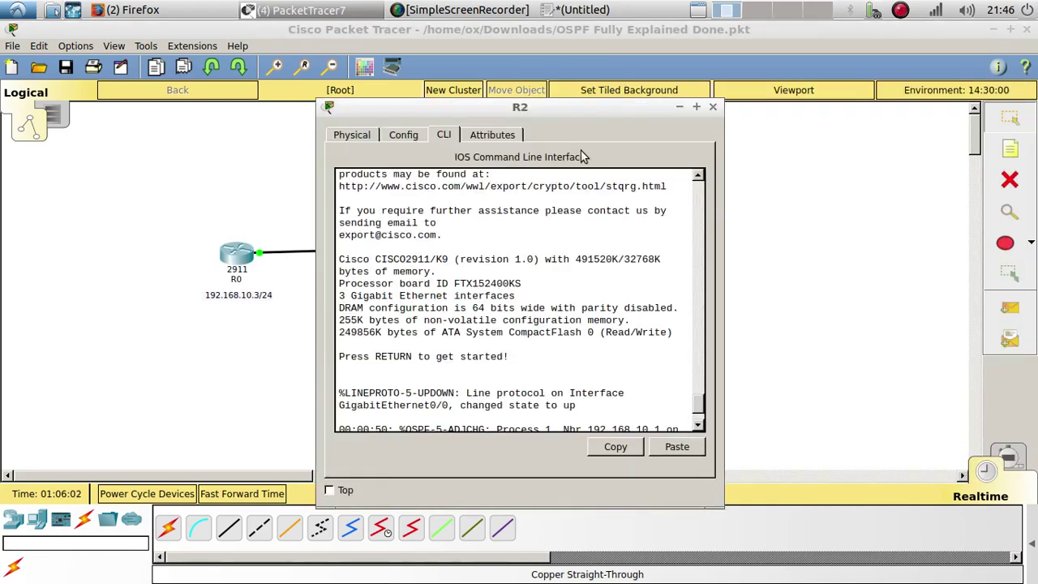
{"action": "left_click_drag", "start_coordinate": [567, 109], "coordinate": [851, 87]}
{"action": "key", "text": "Return"}
{"action": "key", "text": "Return"}
{"action": "type", "text": "en"}
{"action": "key", "text": "Return"}
{"action": "type", "text": "config t"}
{"action": "key", "text": "BackSpace"}
{"action": "key", "text": "BackSpace"}
{"action": "key", "text": "BackSpace"}
{"action": "key", "text": "BackSpace"}
{"action": "key", "text": "BackSpace"}
{"action": "key", "text": "BackSpace"}
{"action": "key", "text": "BackSpace"}
{"action": "key", "text": "BackSpace"}
Display R2's OSPF interface details with show ip ospf interface
{"action": "type", "text": "show"}
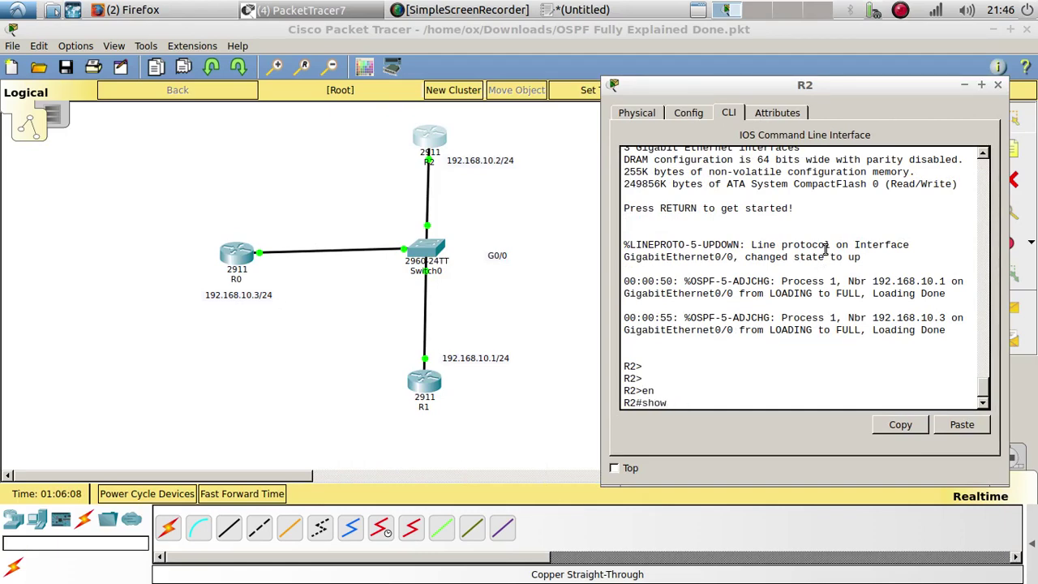
{"action": "type", "text": " ip o"}
{"action": "key", "text": "Tab"}
{"action": "type", "text": "i"}
{"action": "key", "text": "Tab"}
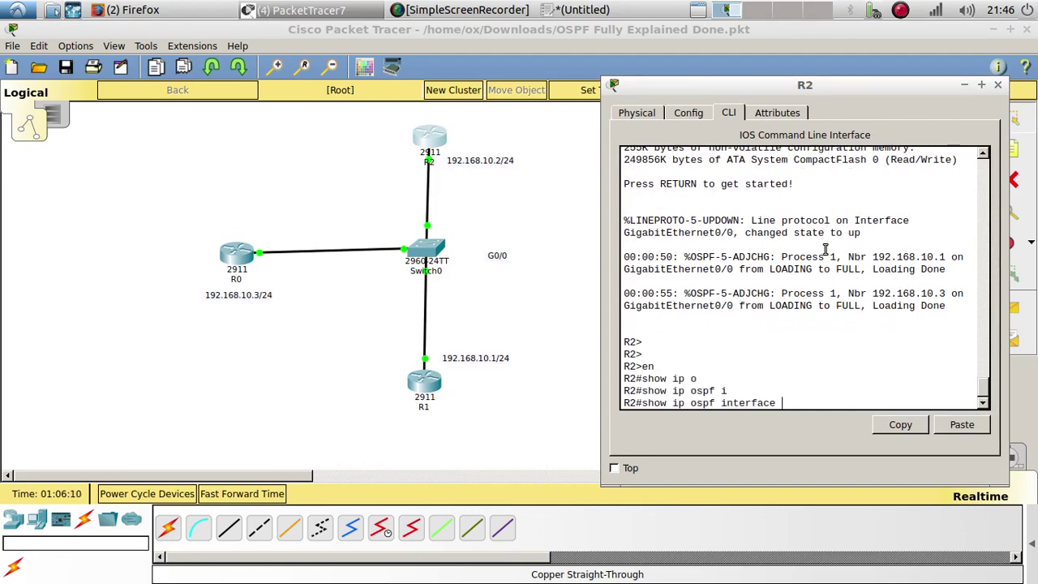
{"action": "key", "text": "Return"}
{"action": "key", "text": "Return"}
{"action": "key", "text": "Return"}
{"action": "key", "text": "Return"}
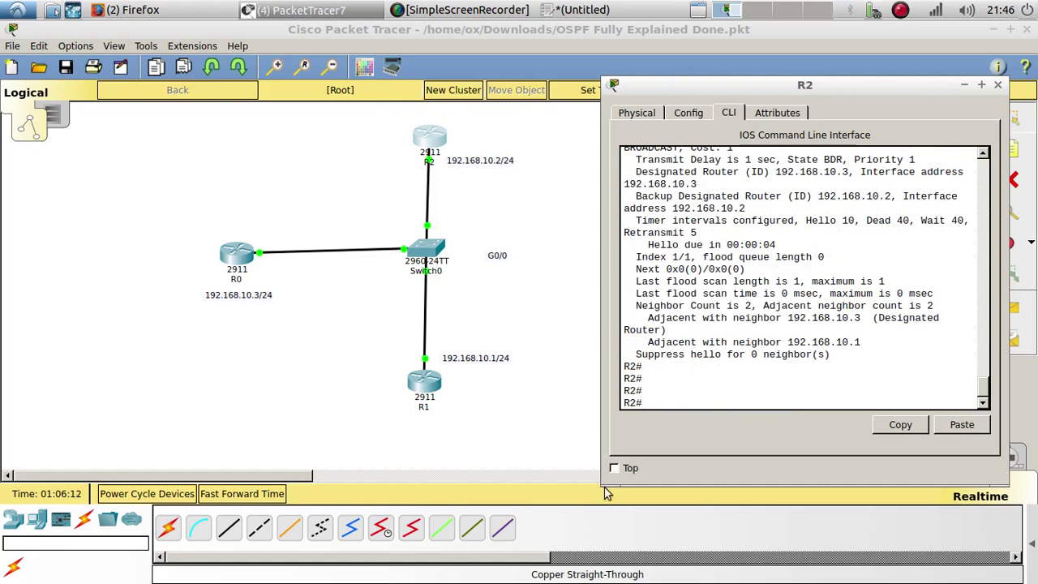
Enlarge R2's window and highlight the process ID, designated router address and backup designated router entry
{"action": "left_click_drag", "start_coordinate": [602, 485], "coordinate": [501, 535]}
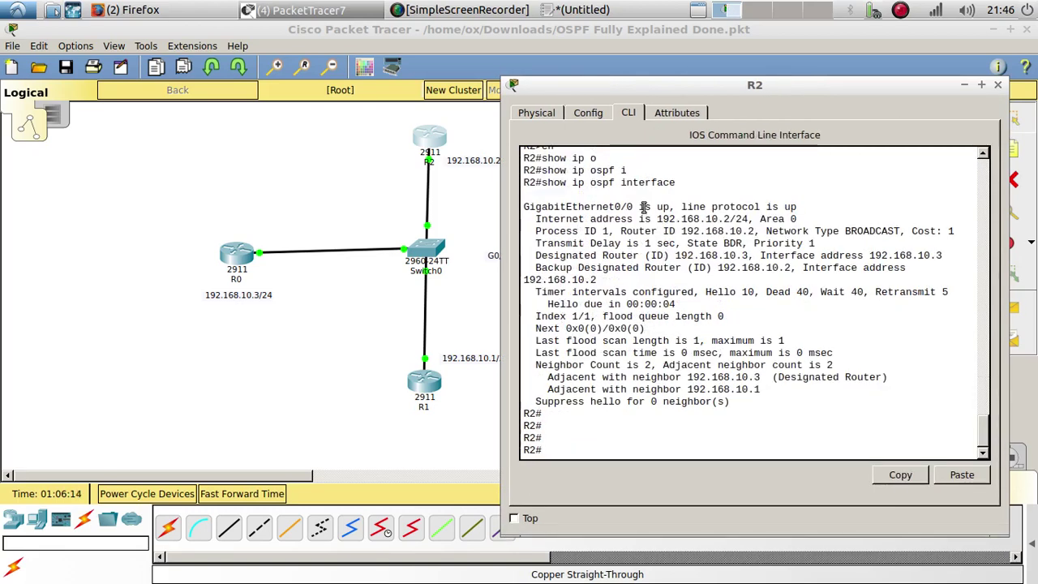
{"action": "double_click", "coordinate": [605, 231]}
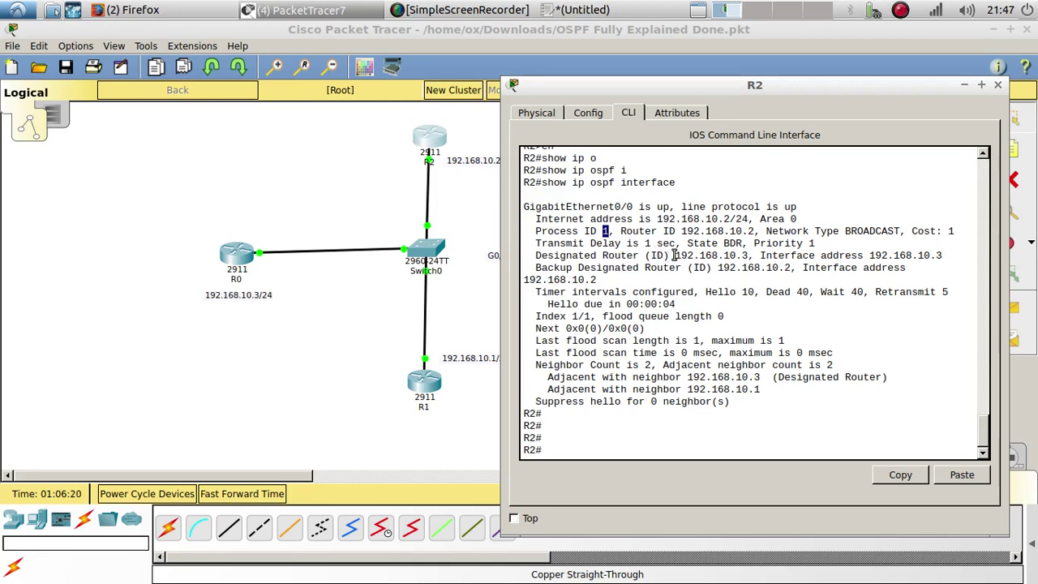
{"action": "left_click_drag", "start_coordinate": [675, 254], "coordinate": [749, 255]}
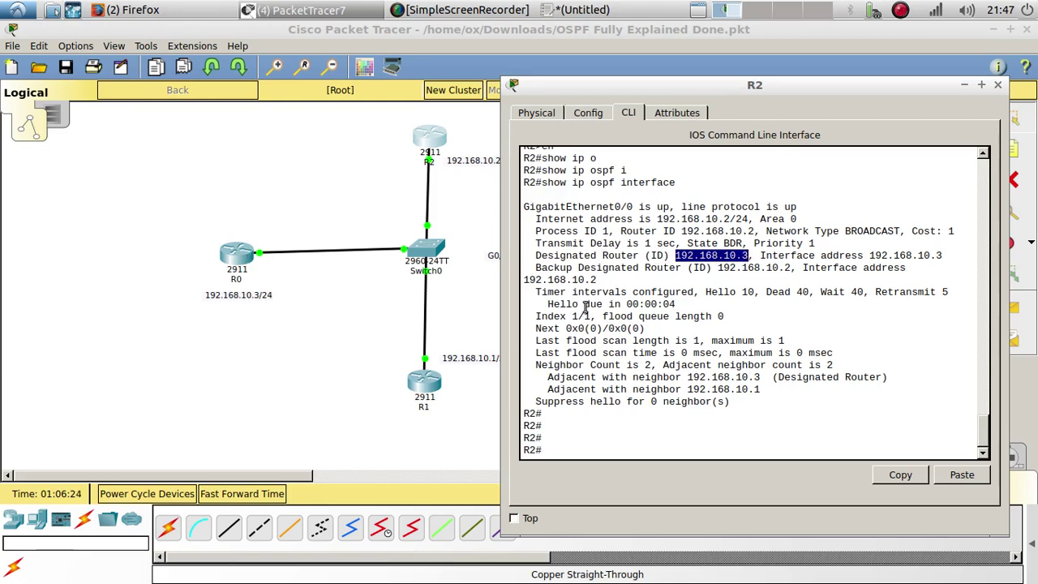
{"action": "left_click_drag", "start_coordinate": [535, 269], "coordinate": [678, 273]}
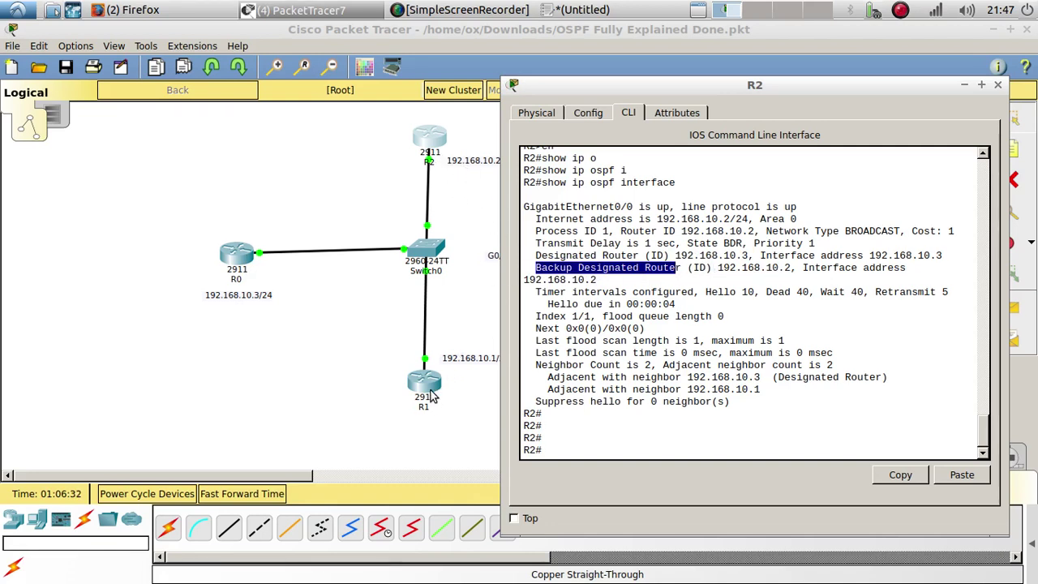
Switch to R1's command line, widen its window beside the topology and enter privileged mode with en
{"action": "left_click", "coordinate": [412, 223]}
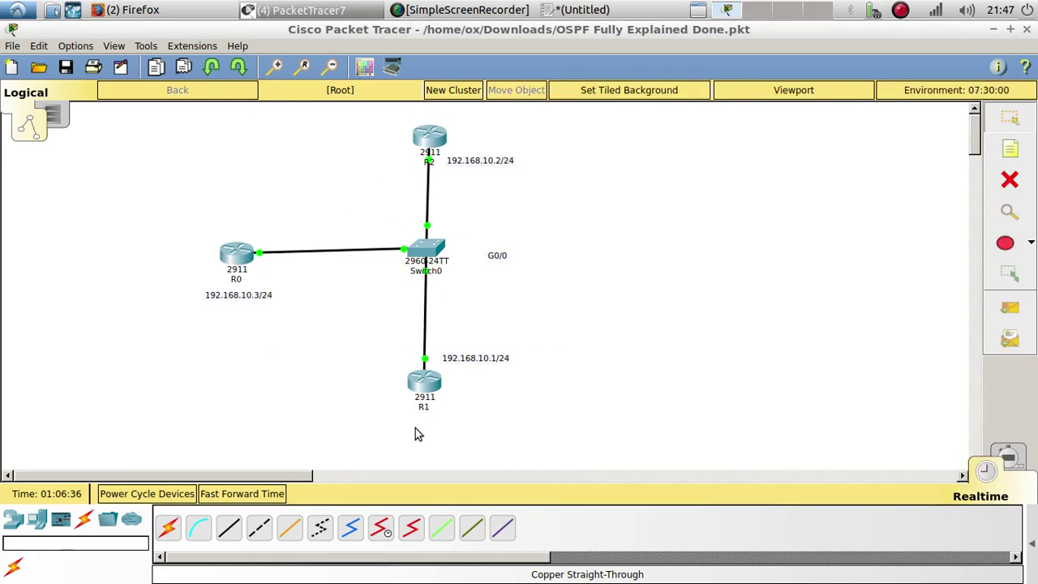
{"action": "left_click", "coordinate": [425, 391]}
{"action": "left_click_drag", "start_coordinate": [560, 112], "coordinate": [807, 69]}
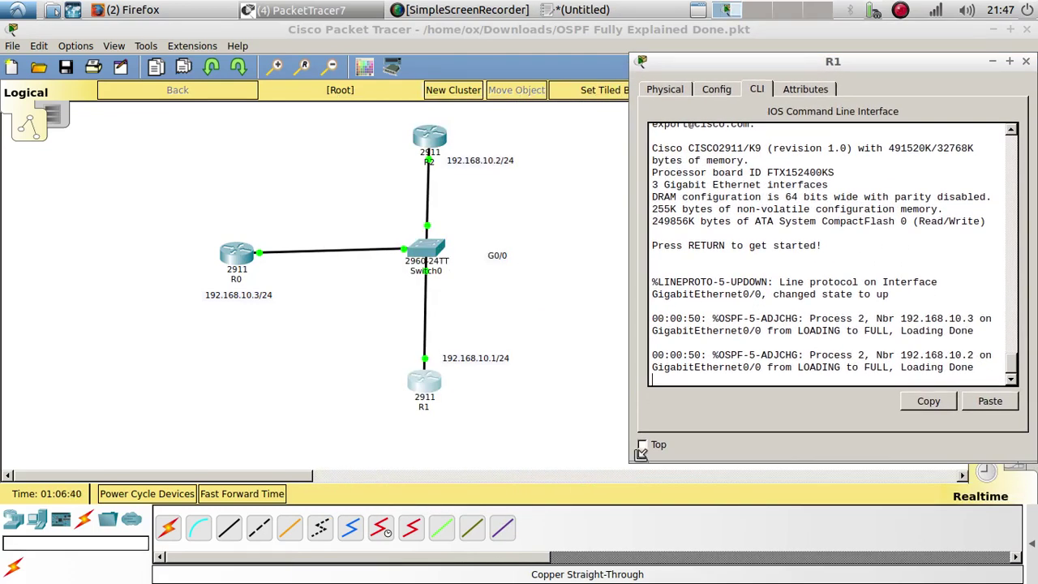
{"action": "left_click_drag", "start_coordinate": [638, 455], "coordinate": [507, 479]}
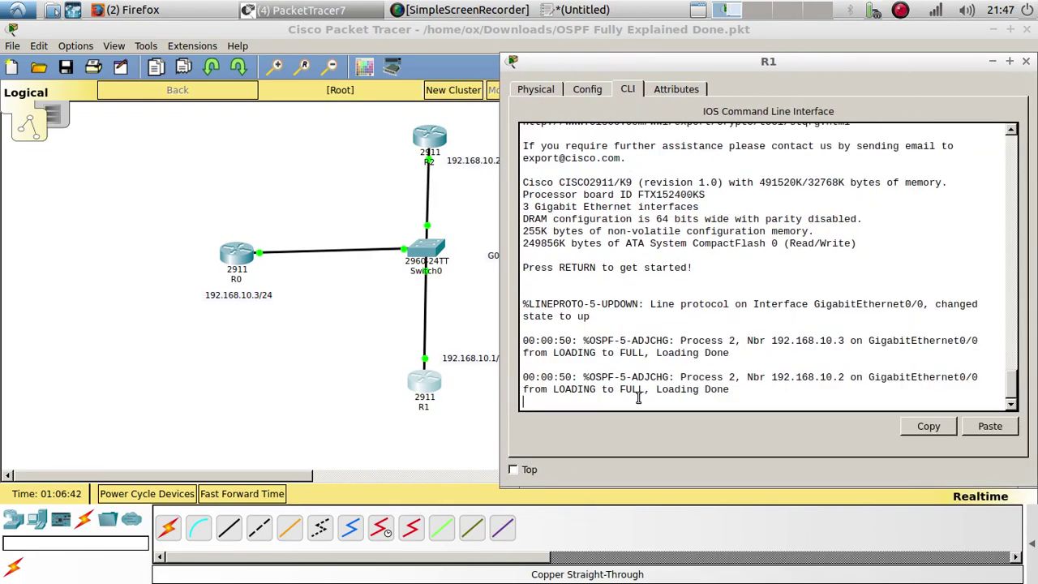
{"action": "key", "text": "Return"}
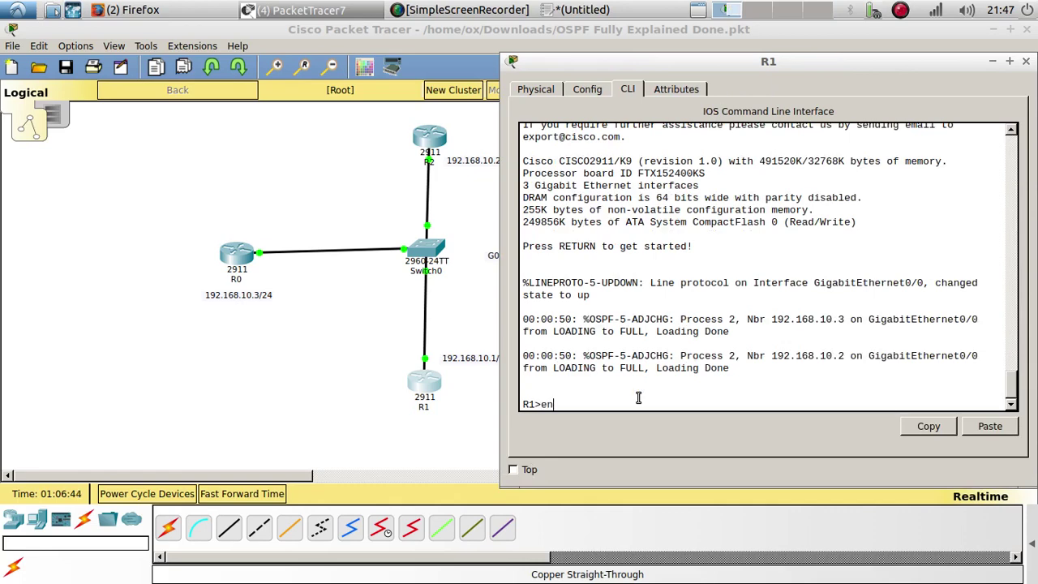
{"action": "type", "text": "en"}
{"action": "key", "text": "Return"}
{"action": "key", "text": "Return"}
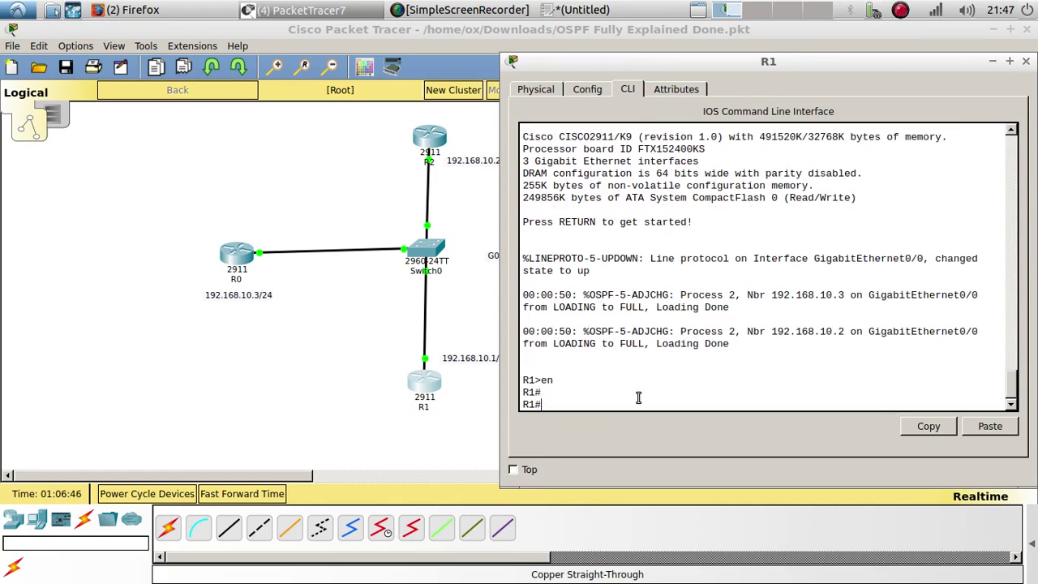
Display R1's OSPF interface details with show ip ospf interface
{"action": "type", "text": "show ip o"}
{"action": "key", "text": "Tab"}
{"action": "type", "text": "i"}
{"action": "key", "text": "Tab"}
{"action": "key", "text": "Return"}
{"action": "key", "text": "Return"}
{"action": "key", "text": "Return"}
{"action": "key", "text": "Return"}
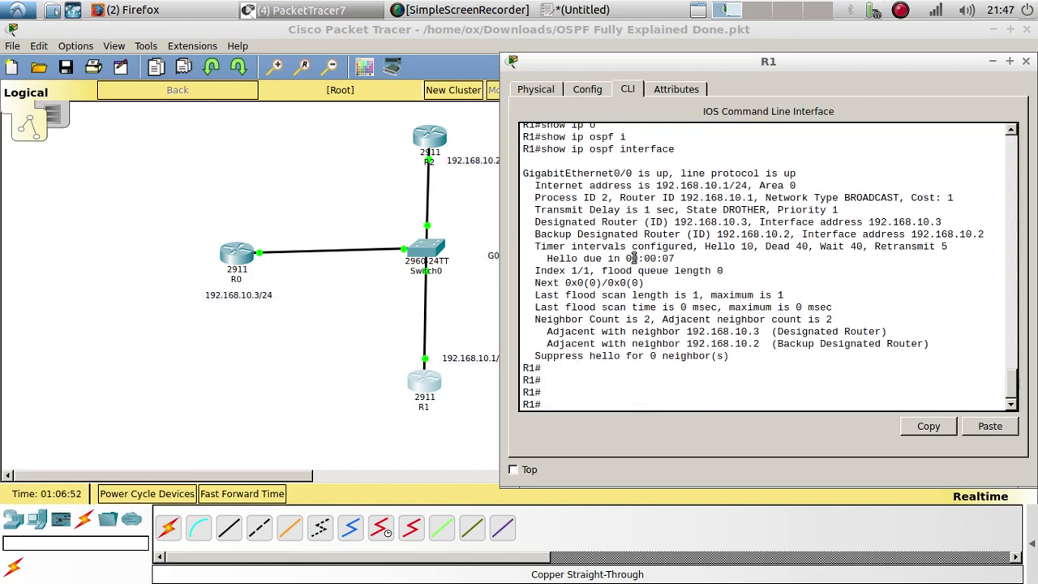
Highlight R1's process ID and the designated and backup designated router entries, and return to the topology
{"action": "double_click", "coordinate": [604, 197]}
{"action": "left_click_drag", "start_coordinate": [535, 221], "coordinate": [744, 228]}
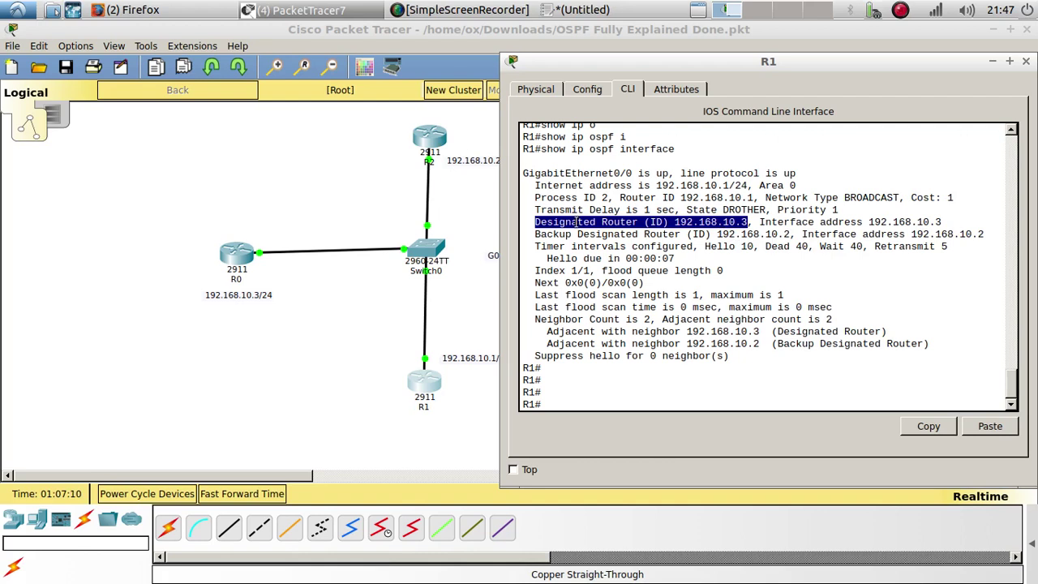
{"action": "left_click_drag", "start_coordinate": [577, 234], "coordinate": [793, 235]}
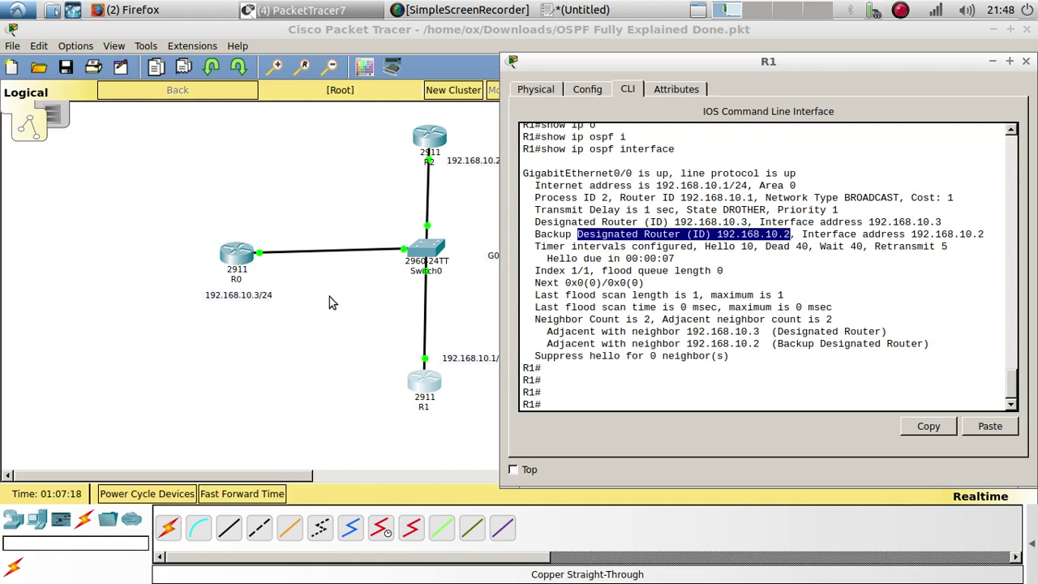
{"action": "left_click", "coordinate": [378, 367]}
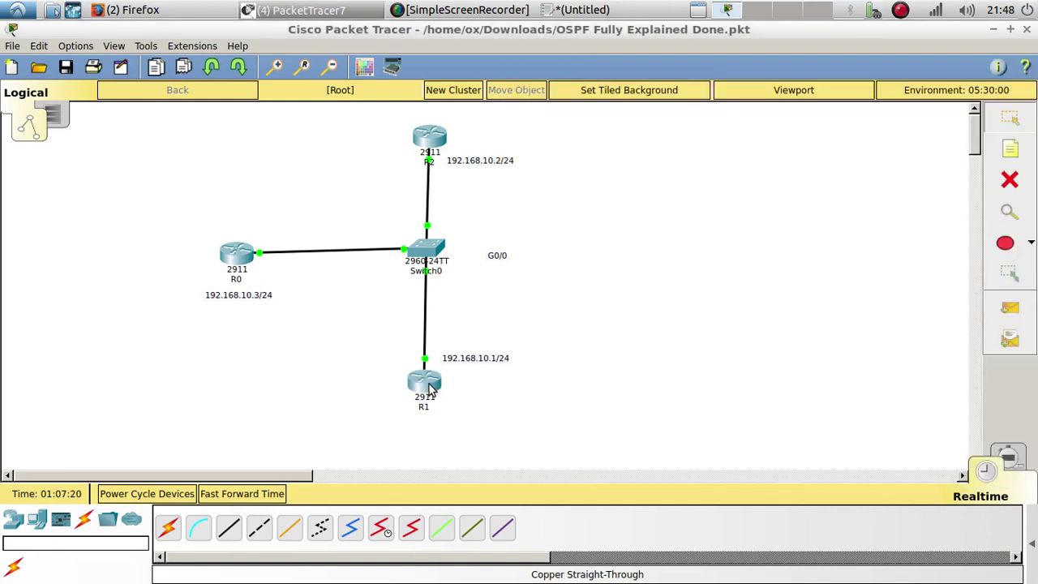
Reopen R1's command line, enter global configuration with config t and select interface g0/0
{"action": "mouse_move", "coordinate": [430, 389]}
{"action": "mouse_move", "coordinate": [422, 144]}
{"action": "left_click", "coordinate": [428, 385]}
{"action": "left_click", "coordinate": [584, 401]}
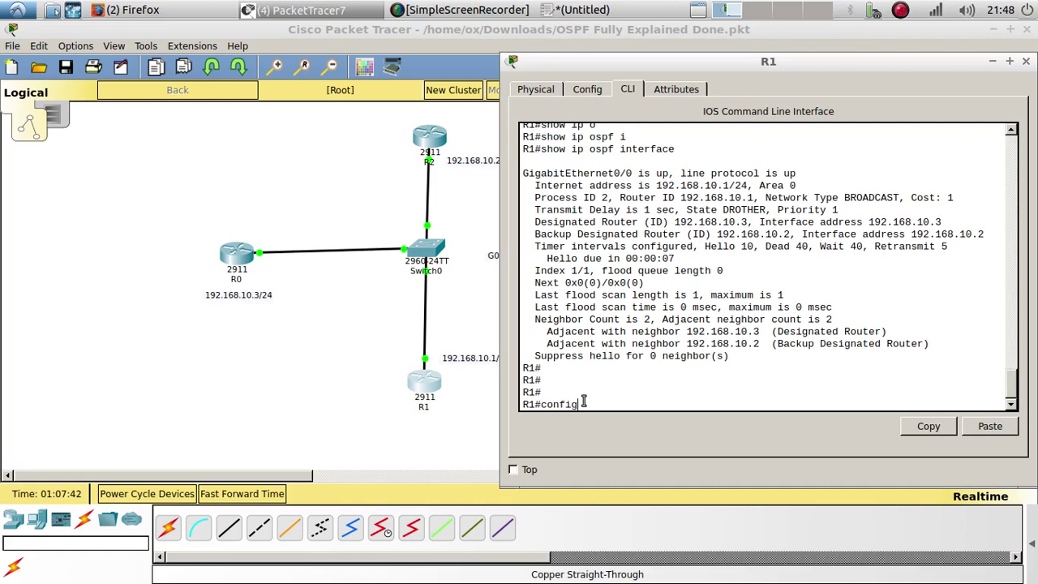
{"action": "type", "text": "config t"}
{"action": "key", "text": "Return"}
{"action": "key", "text": "Return"}
{"action": "key", "text": "Return"}
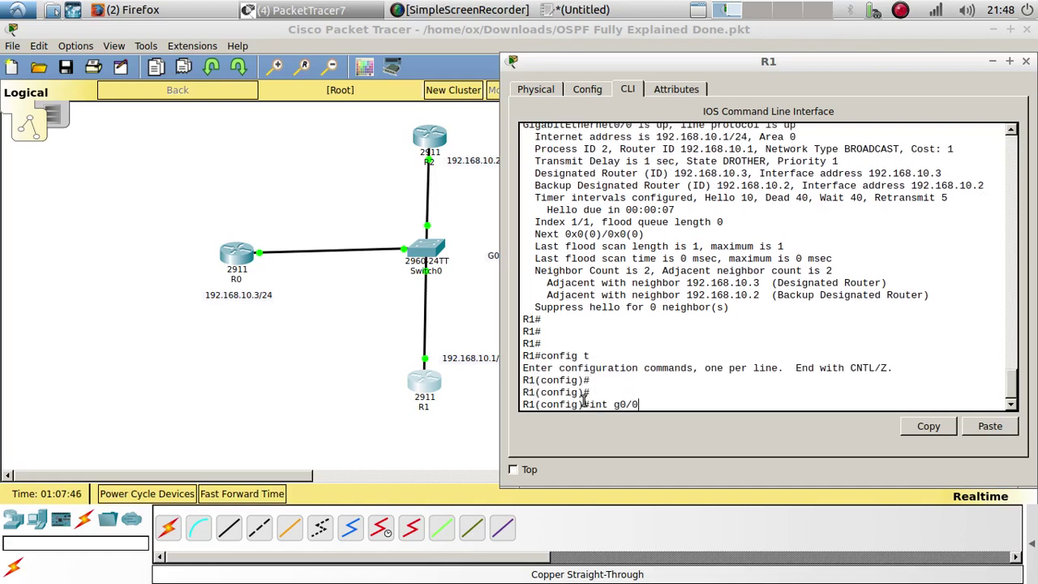
{"action": "type", "text": "int g0/0"}
{"action": "key", "text": "Return"}
{"action": "key", "text": "Return"}
{"action": "key", "text": "Return"}
List the ip ospf options for R1's g0/0 interface and set its OSPF priority to 10
{"action": "type", "text": "ip o"}
{"action": "key", "text": "Tab"}
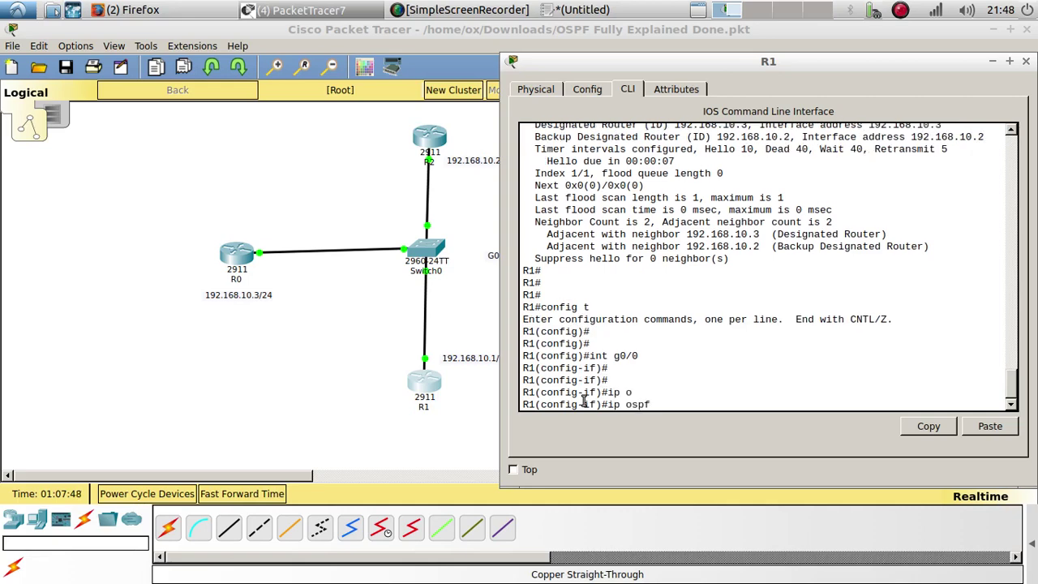
{"action": "type", "text": "?"}
{"action": "type", "text": "p"}
{"action": "key", "text": "Tab"}
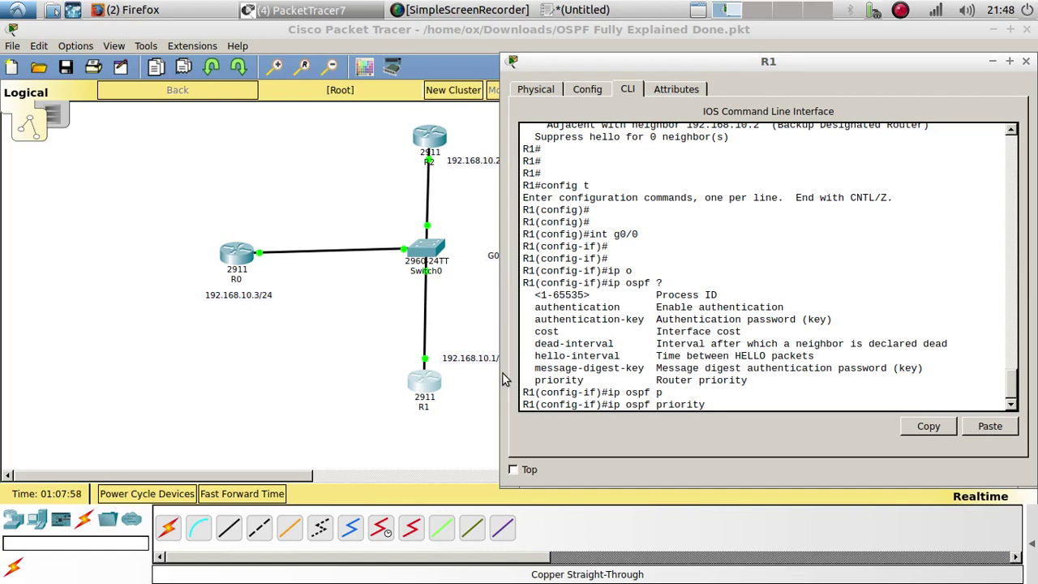
{"action": "key", "text": "Return"}
{"action": "key", "text": "Return"}
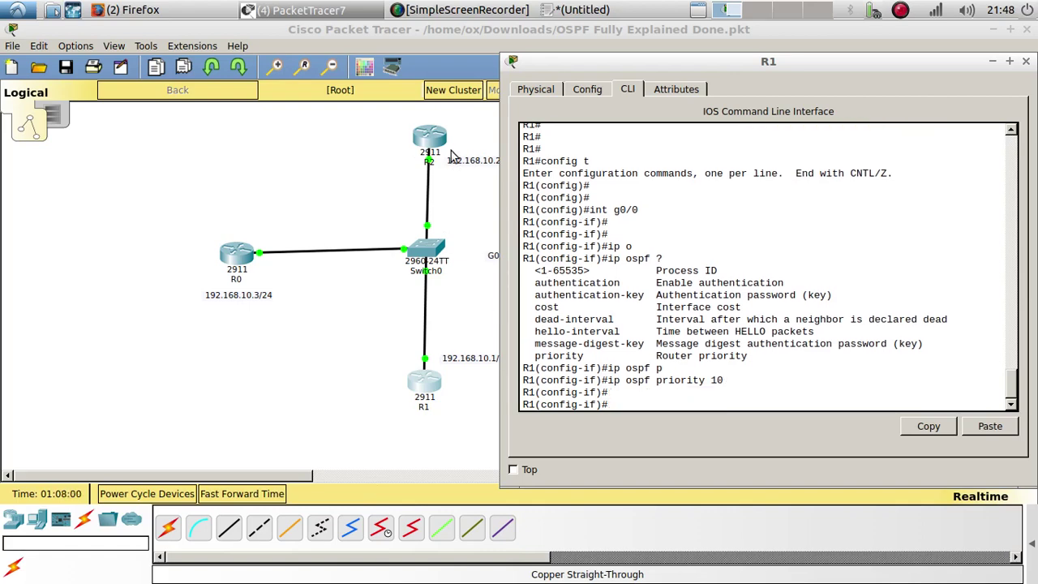
Switch to R2's command line, enter global configuration with config t and select interface g0/0
{"action": "left_click", "coordinate": [430, 139]}
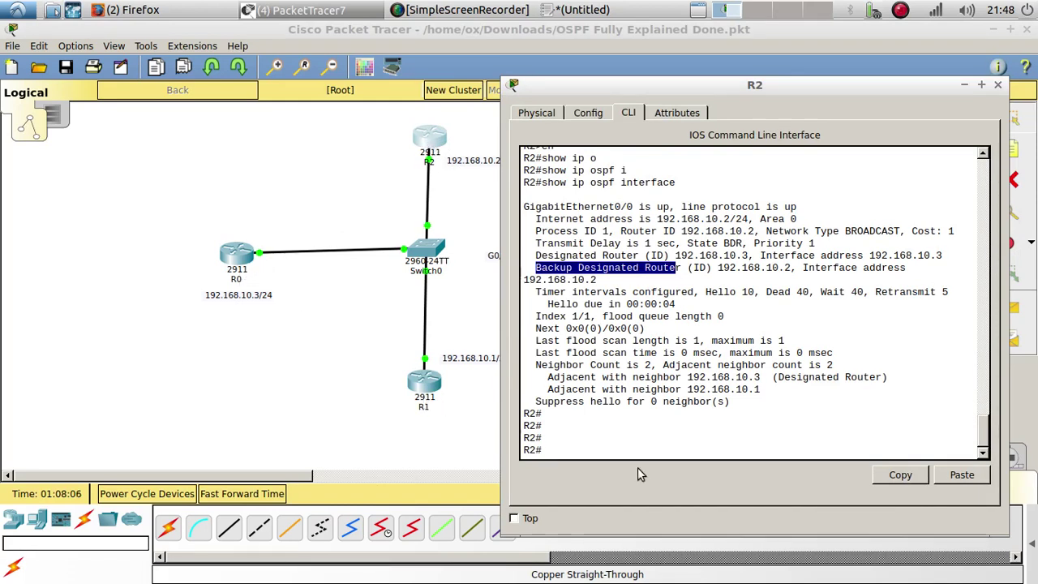
{"action": "left_click", "coordinate": [598, 451]}
{"action": "type", "text": "config t"}
{"action": "key", "text": "Return"}
{"action": "key", "text": "Return"}
{"action": "type", "text": "int g0/0"}
{"action": "key", "text": "Return"}
{"action": "key", "text": "Return"}
Set the OSPF priority of R2's g0/0 interface to 9 with ip ospf priority 9
{"action": "type", "text": "ip os"}
{"action": "key", "text": "Tab"}
{"action": "type", "text": "p"}
{"action": "key", "text": "Tab"}
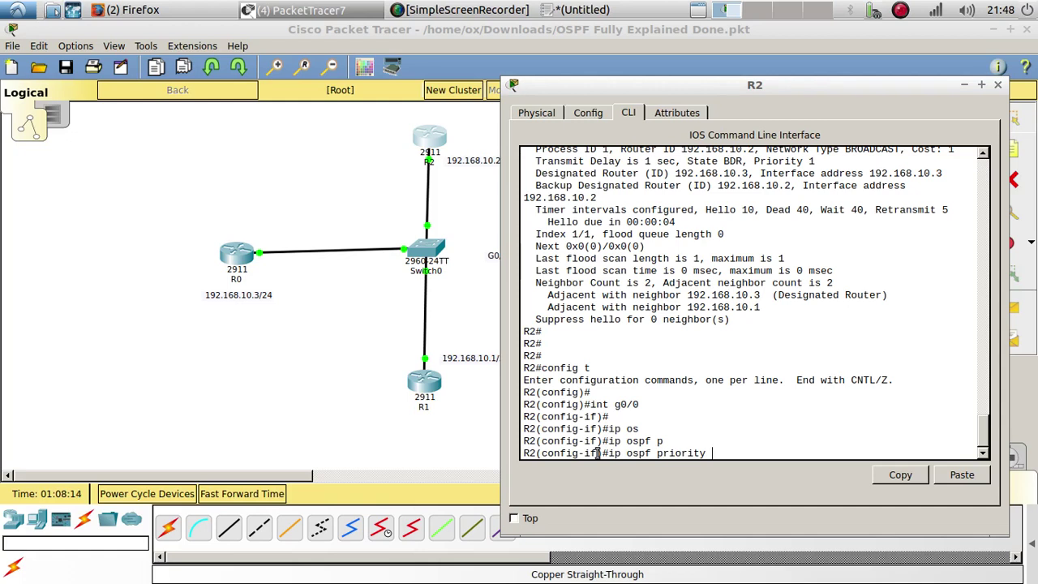
{"action": "type", "text": "9"}
{"action": "key", "text": "Return"}
{"action": "key", "text": "Return"}
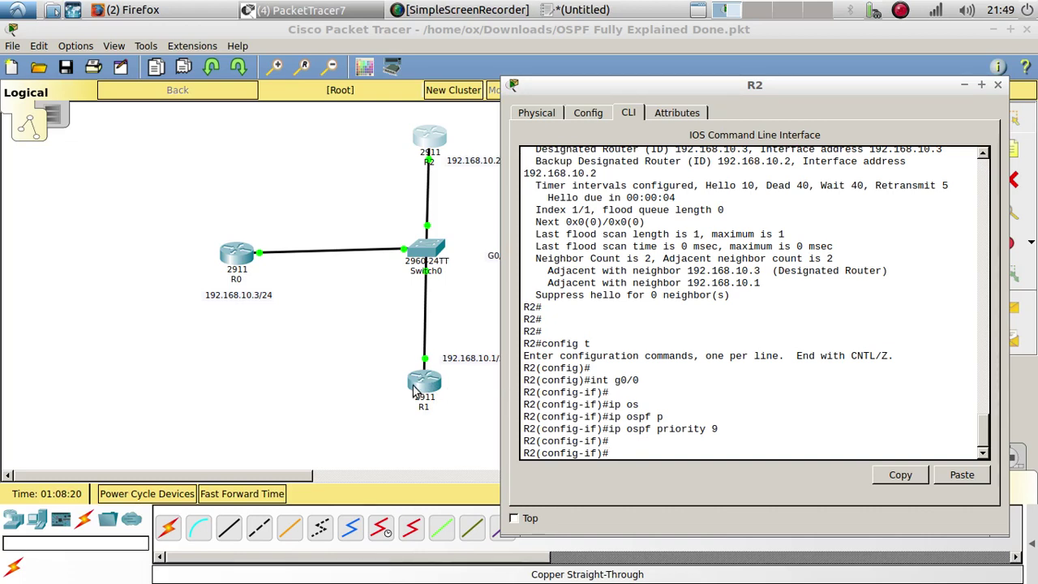
Leave R2's configuration mode with end and save its running configuration to the startup configuration with copy run start
{"action": "type", "text": "nd"}
{"action": "key", "text": "Return"}
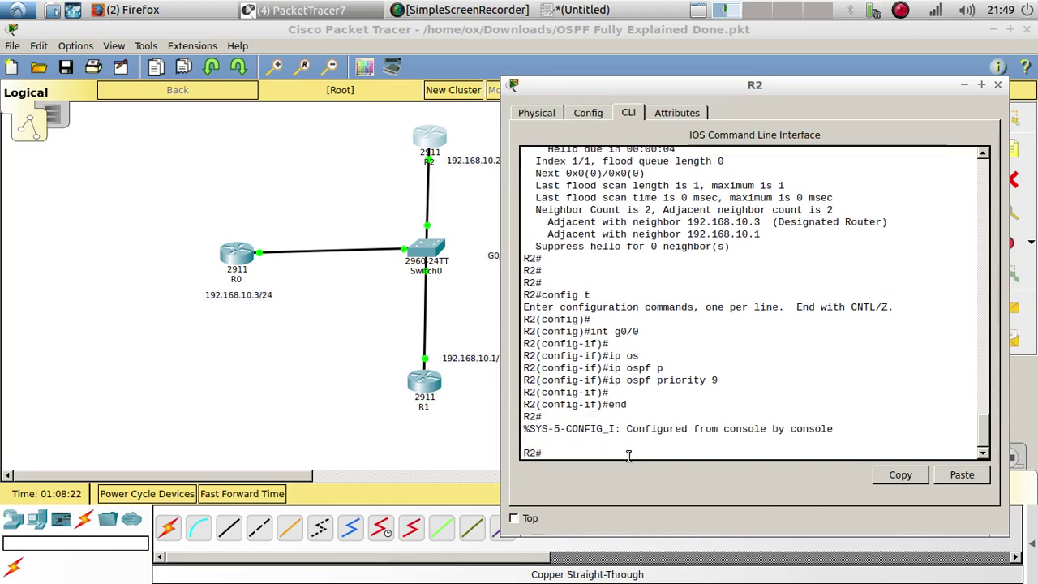
{"action": "key", "text": "Return"}
{"action": "type", "text": "copy run"}
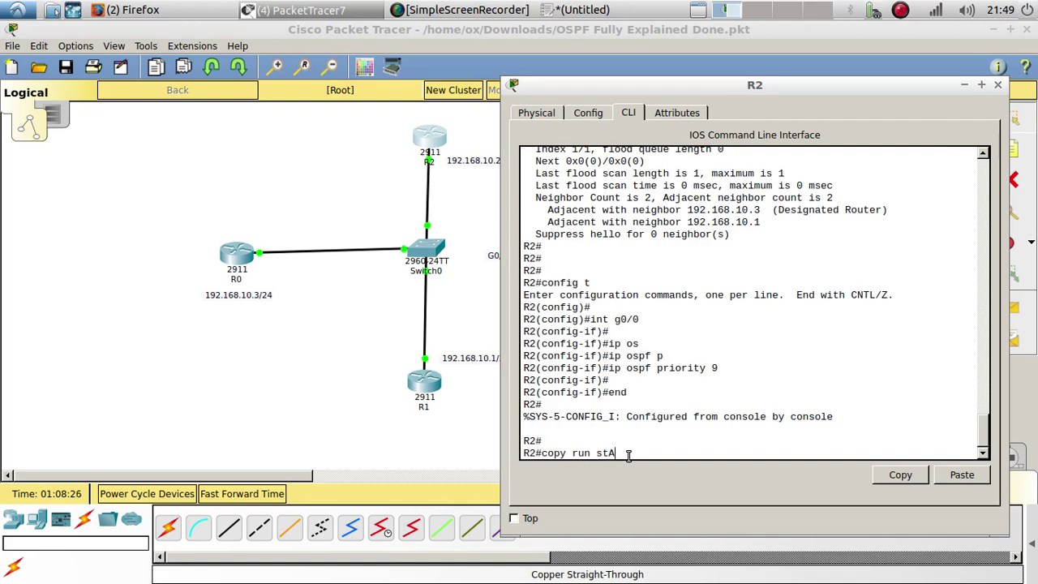
{"action": "type", "text": " stART"}
{"action": "key", "text": "Return"}
{"action": "key", "text": "Return"}
{"action": "key", "text": "Return"}
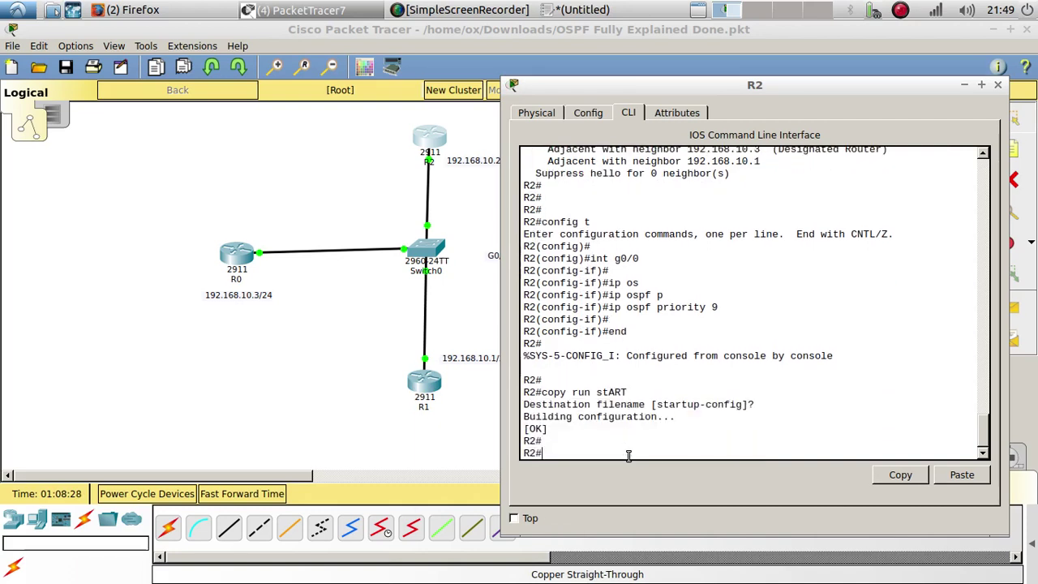
Return to R1's command line, leave configuration mode with end and save the configuration with copy run start
{"action": "left_click", "coordinate": [422, 387]}
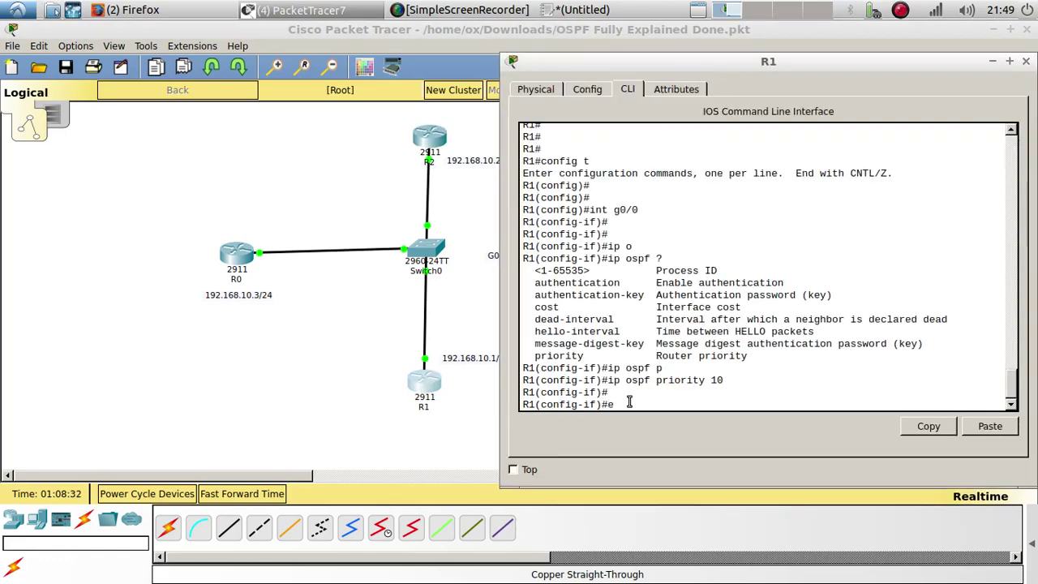
{"action": "type", "text": "end"}
{"action": "key", "text": "Return"}
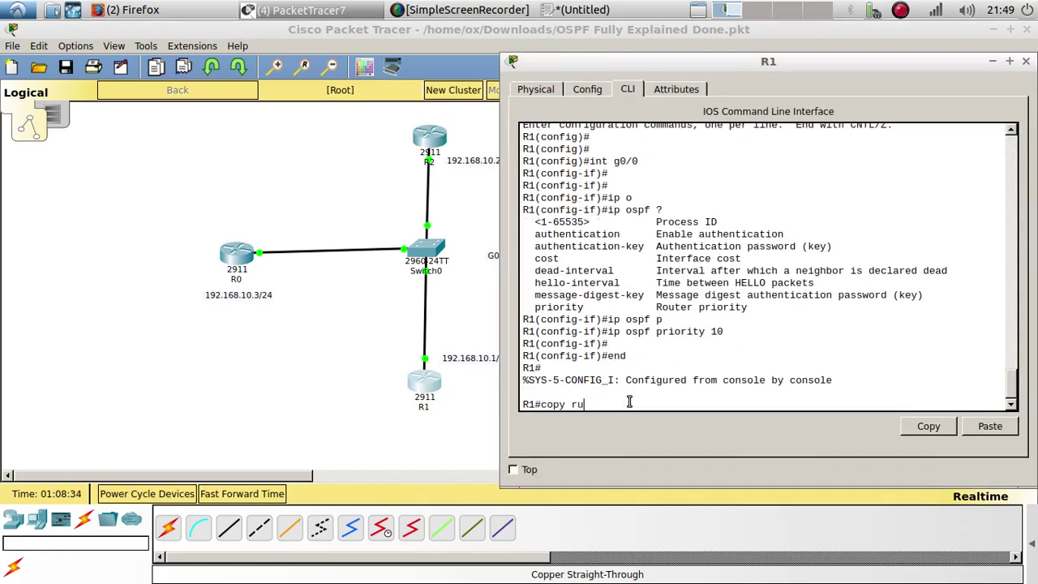
{"action": "type", "text": "copy run start"}
{"action": "key", "text": "Return"}
{"action": "key", "text": "Return"}
{"action": "key", "text": "Return"}
{"action": "key", "text": "Return"}
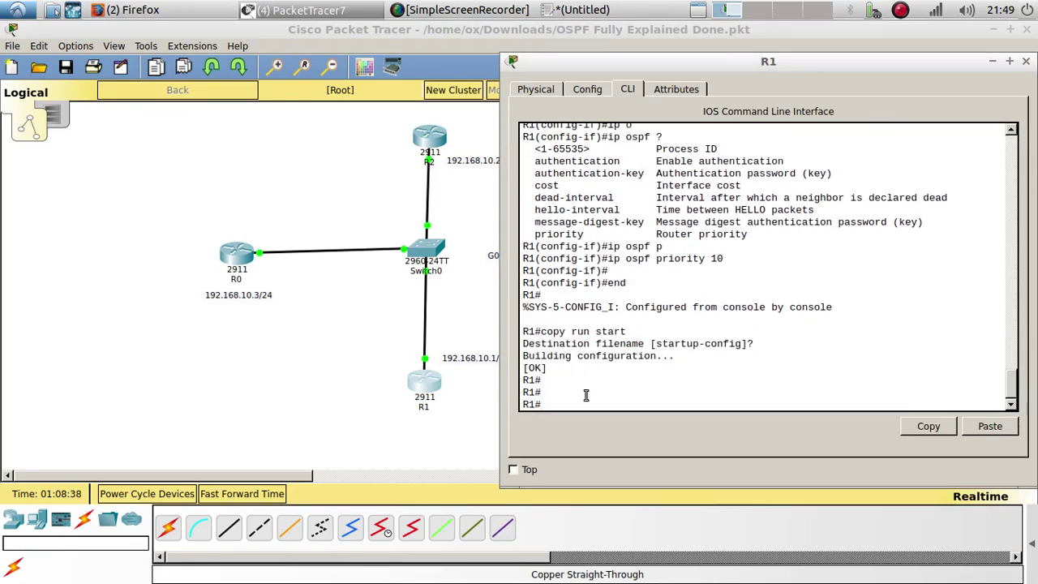
Power cycle all devices, accept the network reset and fast-forward the simulation time until the links recover
{"action": "left_click", "coordinate": [147, 493]}
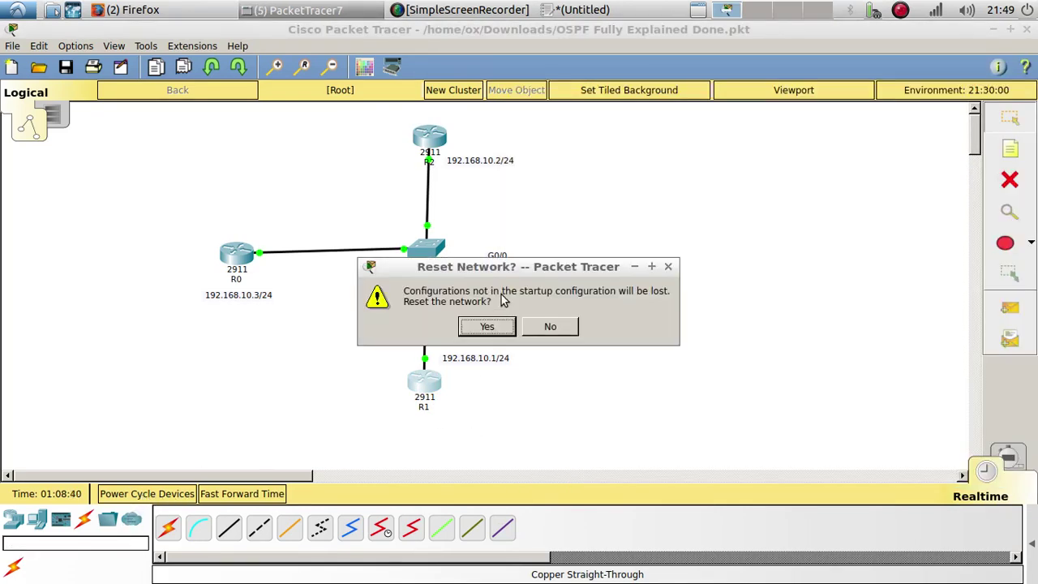
{"action": "left_click", "coordinate": [489, 324]}
{"action": "left_click", "coordinate": [252, 495]}
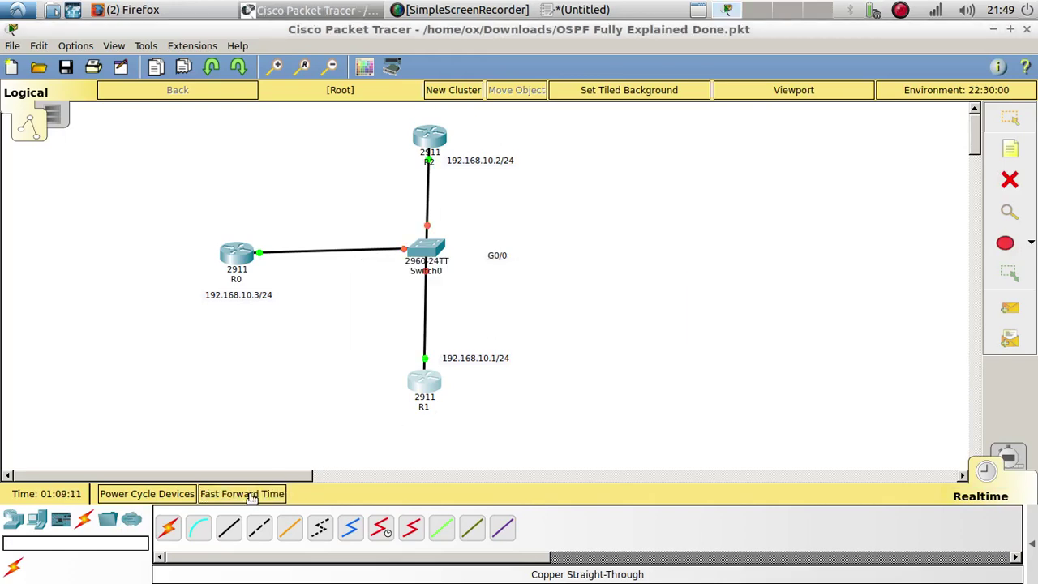
{"action": "left_click", "coordinate": [252, 495]}
{"action": "left_click", "coordinate": [252, 495]}
Open R1's command line, move its window clear of the topology and enter privileged mode with en
{"action": "left_click", "coordinate": [425, 382]}
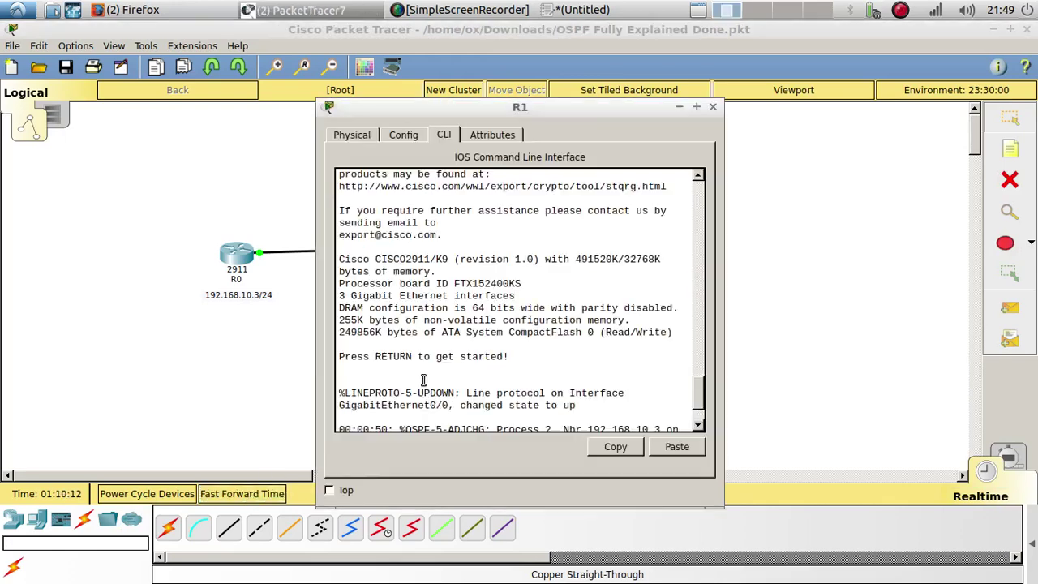
{"action": "left_click_drag", "start_coordinate": [498, 110], "coordinate": [822, 33]}
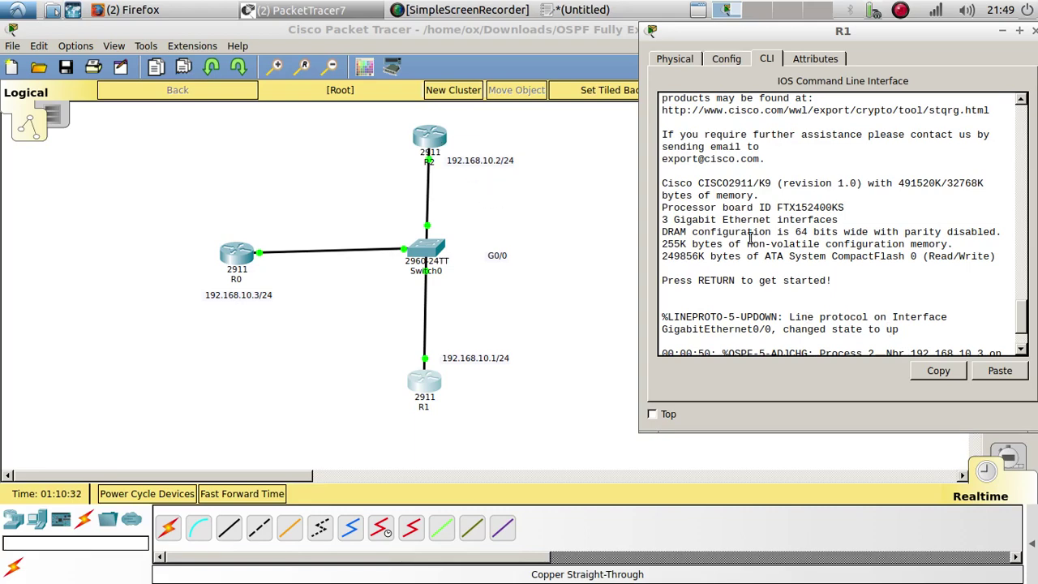
{"action": "key", "text": "Return"}
{"action": "key", "text": "Return"}
{"action": "key", "text": "Return"}
{"action": "type", "text": "en"}
{"action": "key", "text": "Return"}
{"action": "key", "text": "Return"}
Display R1's OSPF interface details with show ip ospf interface and enlarge the window to read them
{"action": "type", "text": "show"}
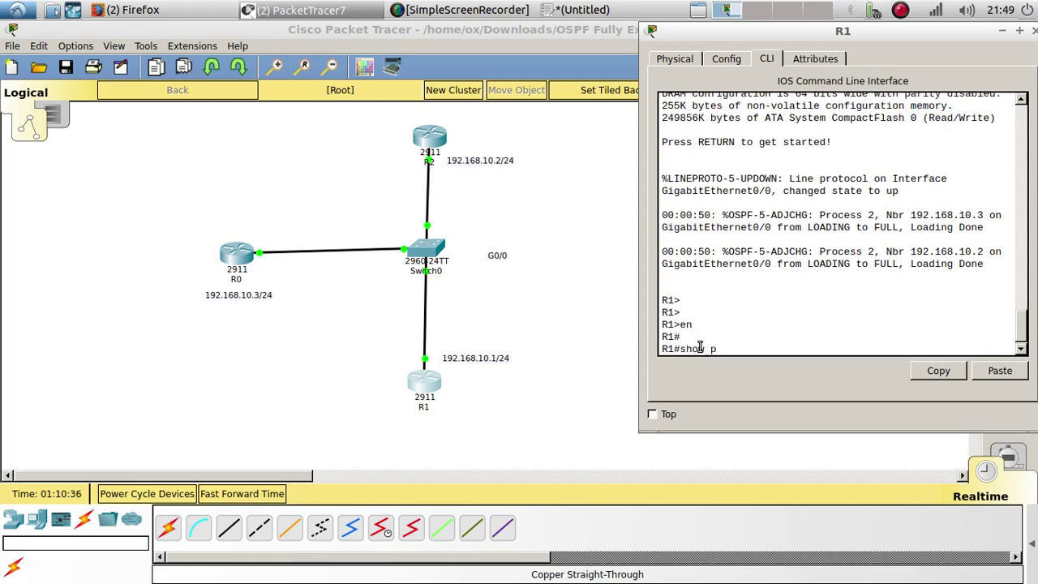
{"action": "type", "text": " ip o"}
{"action": "key", "text": "Tab"}
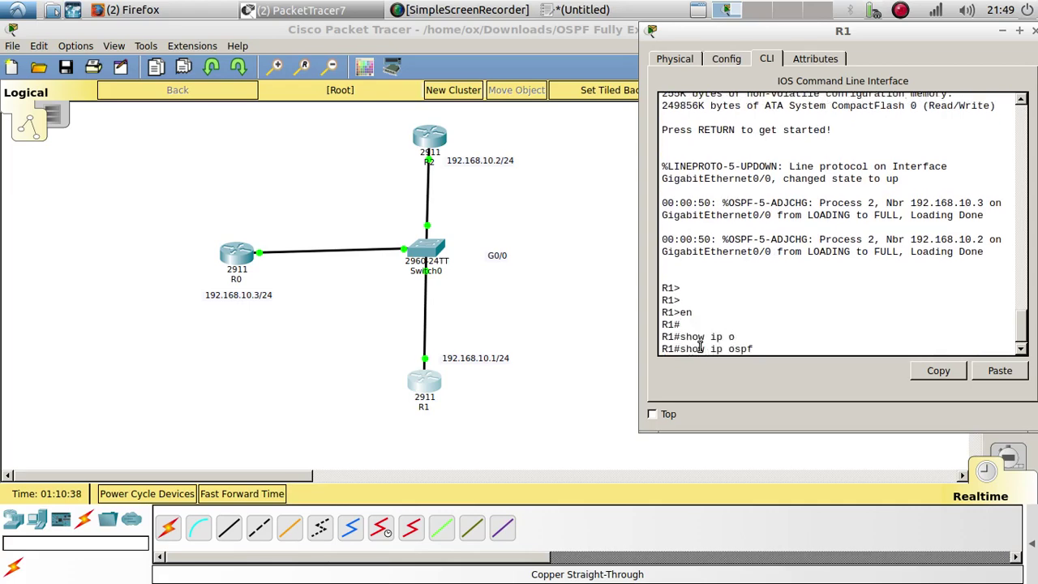
{"action": "type", "text": "i"}
{"action": "key", "text": "Return"}
{"action": "key", "text": "Return"}
{"action": "key", "text": "Return"}
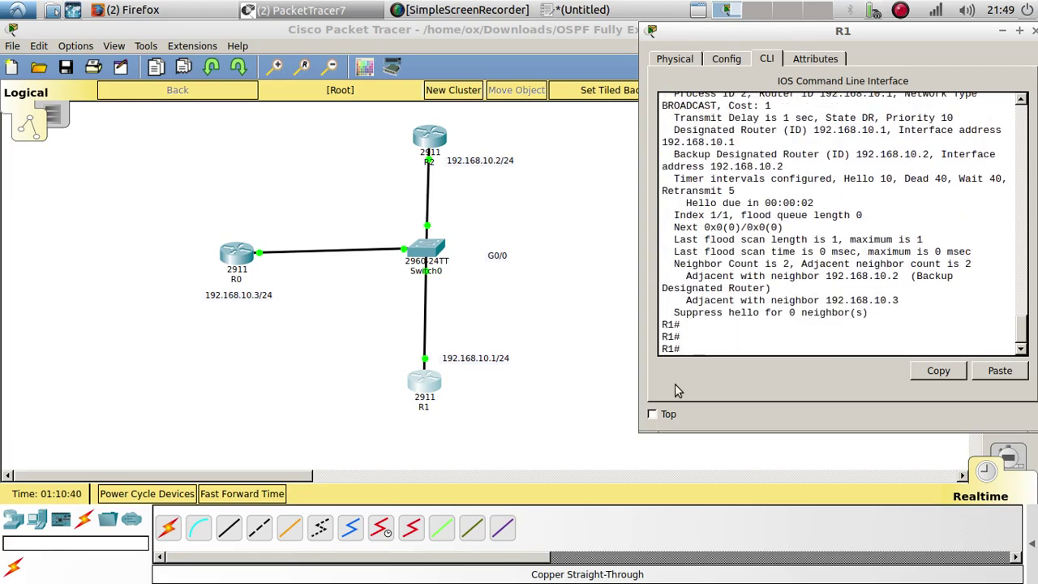
{"action": "left_click_drag", "start_coordinate": [641, 432], "coordinate": [517, 496]}
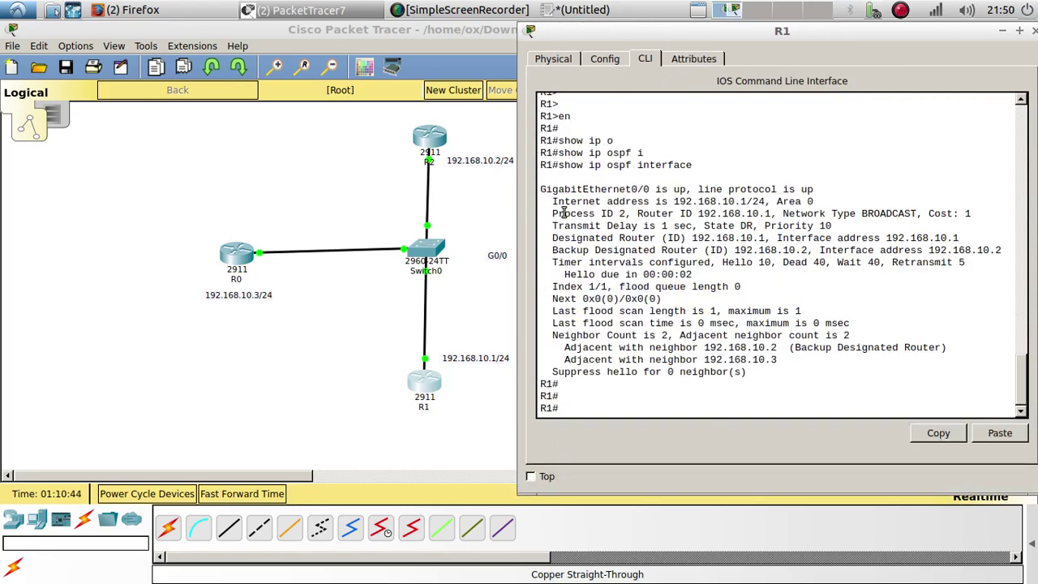
Highlight the process ID, designated router address and backup designated router entry in R1's OSPF output
{"action": "left_click_drag", "start_coordinate": [551, 213], "coordinate": [626, 213]}
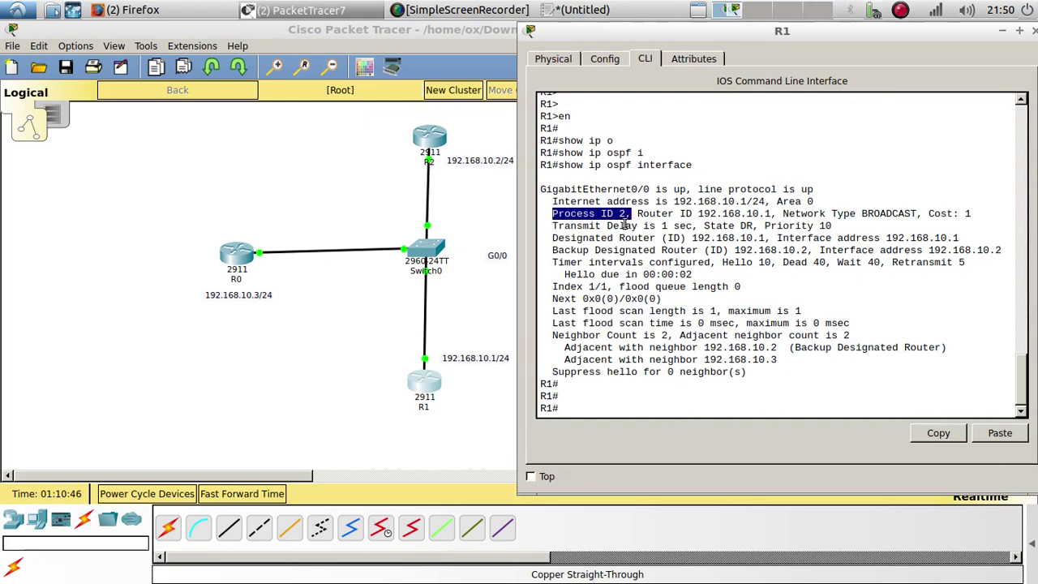
{"action": "left_click_drag", "start_coordinate": [552, 237], "coordinate": [766, 238]}
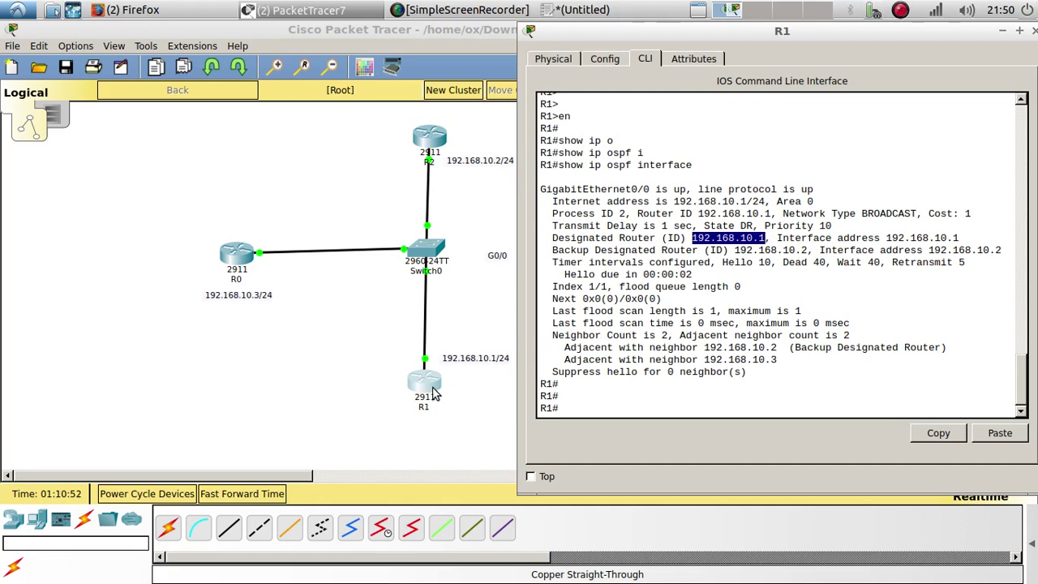
{"action": "left_click_drag", "start_coordinate": [552, 250], "coordinate": [809, 252]}
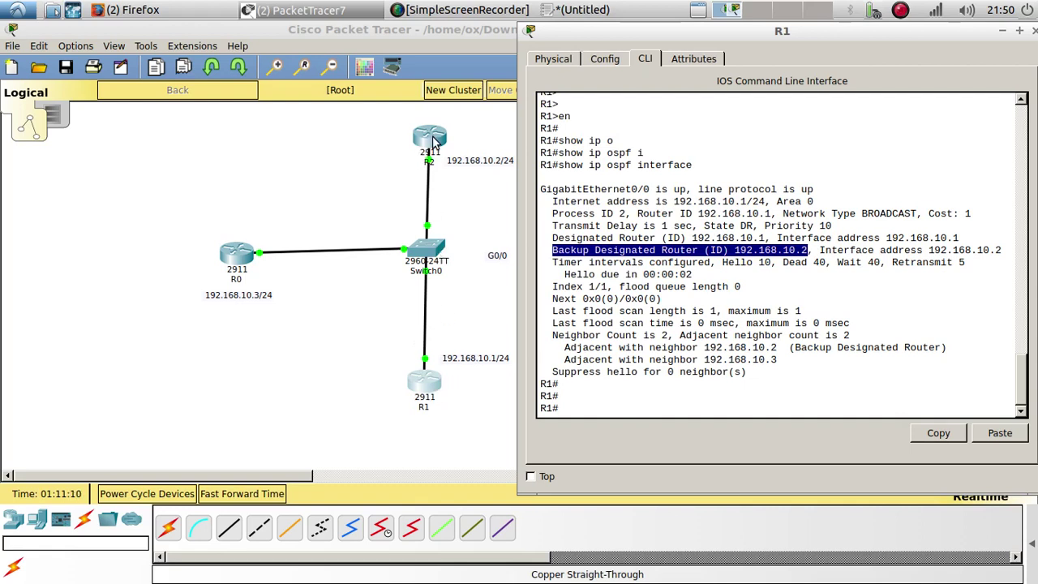
Open R0's command line and enter privileged mode with en
{"action": "left_click", "coordinate": [241, 258]}
{"action": "left_click", "coordinate": [241, 258]}
{"action": "key", "text": "Return"}
{"action": "type", "text": "en"}
{"action": "key", "text": "Return"}
{"action": "key", "text": "Return"}
Display R0's OSPF interface details with show ip ospf interface and widen the window to read them
{"action": "type", "text": "show ip o"}
{"action": "key", "text": "Tab"}
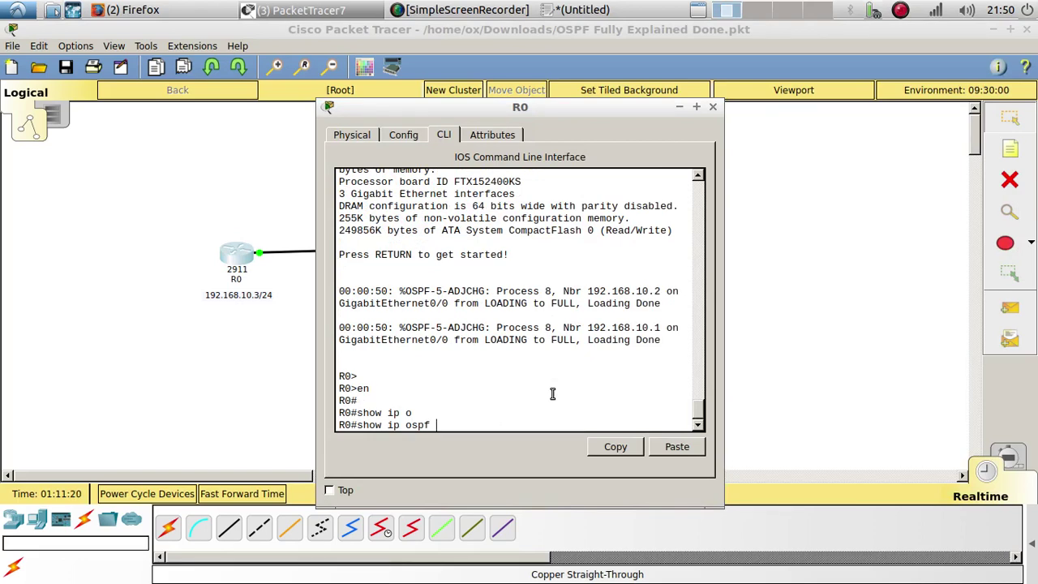
{"action": "type", "text": "interface"}
{"action": "key", "text": "Return"}
{"action": "key", "text": "Return"}
{"action": "key", "text": "Return"}
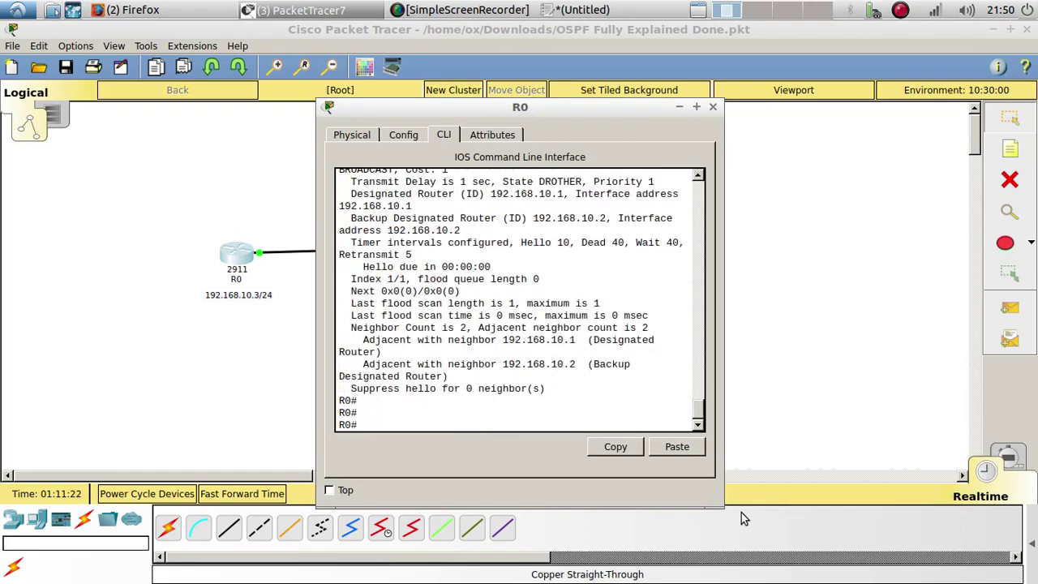
{"action": "left_click_drag", "start_coordinate": [722, 507], "coordinate": [919, 529]}
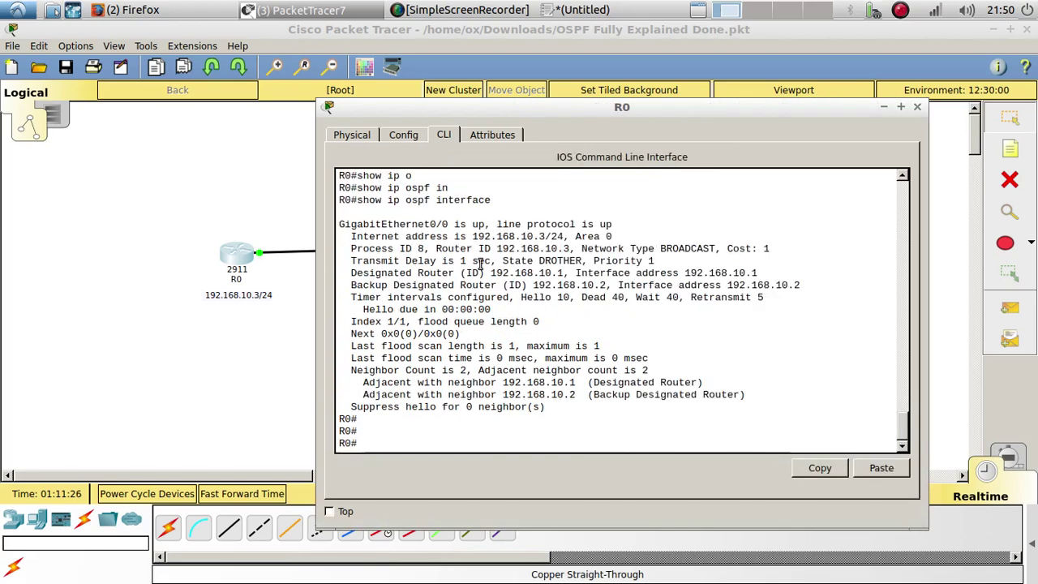
Highlight the designated router address, backup designated router address and OSPF state in R0's output
{"action": "left_click_drag", "start_coordinate": [490, 274], "coordinate": [426, 286]}
{"action": "left_click", "coordinate": [423, 274]}
{"action": "double_click", "coordinate": [424, 275]}
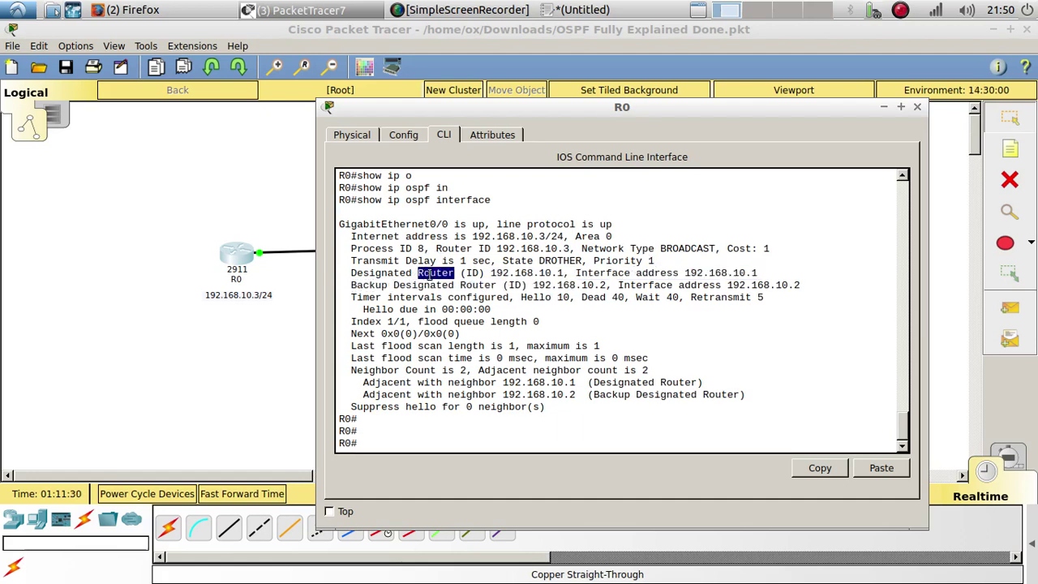
{"action": "left_click_drag", "start_coordinate": [491, 274], "coordinate": [569, 276]}
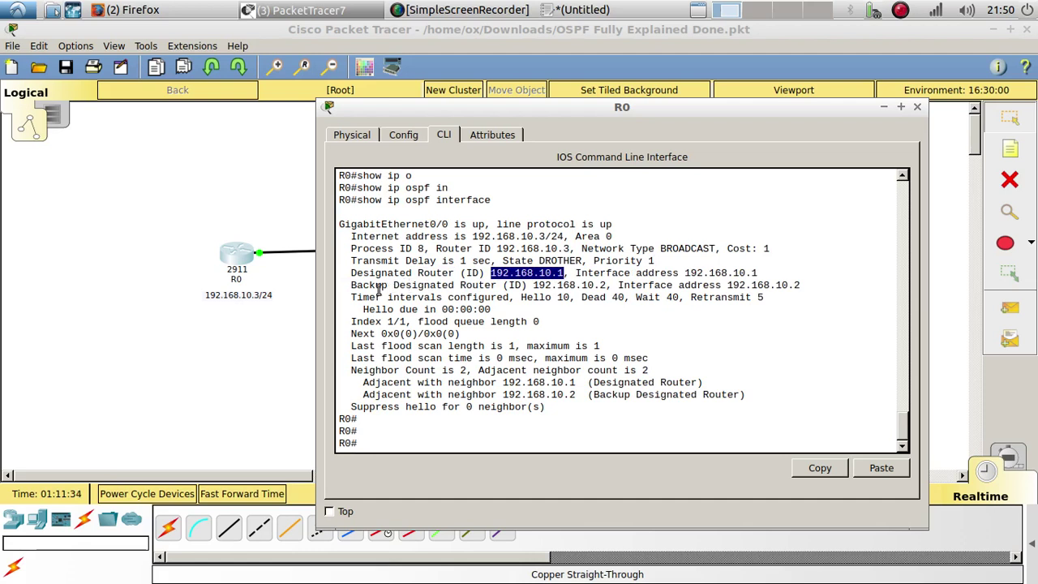
{"action": "left_click_drag", "start_coordinate": [534, 285], "coordinate": [610, 284]}
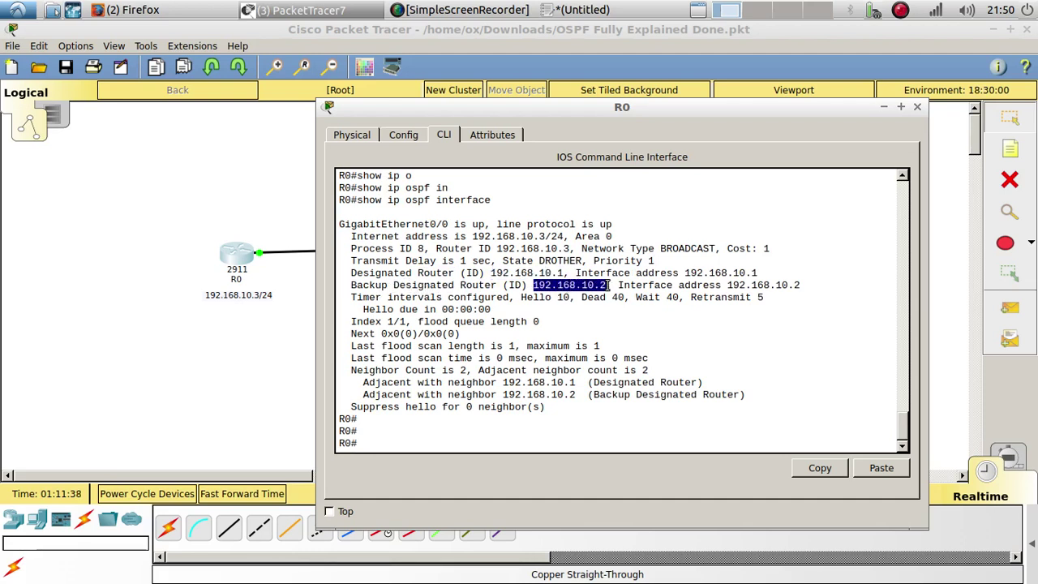
{"action": "double_click", "coordinate": [543, 261]}
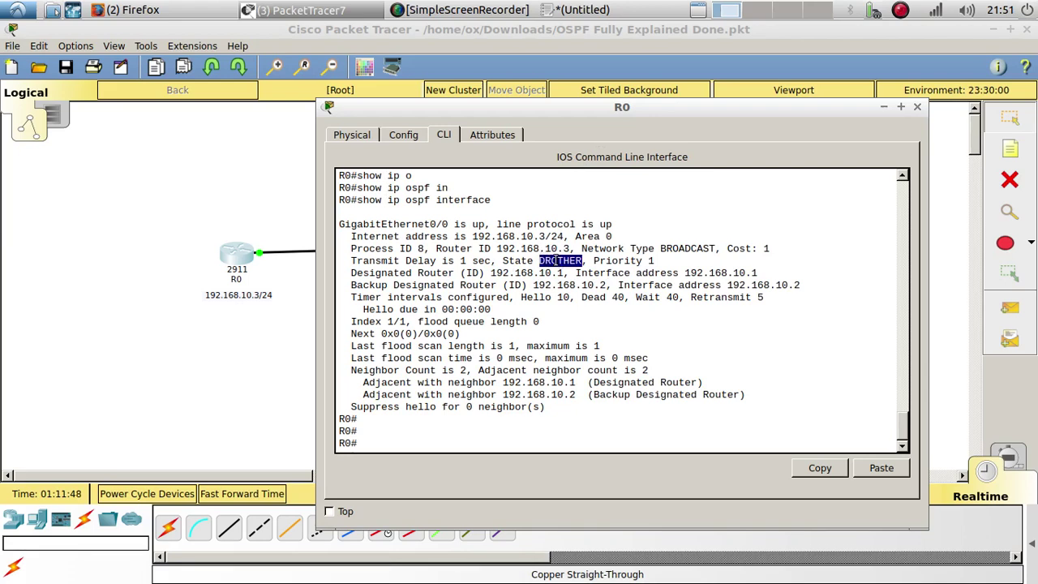
Switch back to R1's command line and highlight its OSPF state in the interface output
{"action": "left_click", "coordinate": [297, 354]}
{"action": "left_click", "coordinate": [434, 385]}
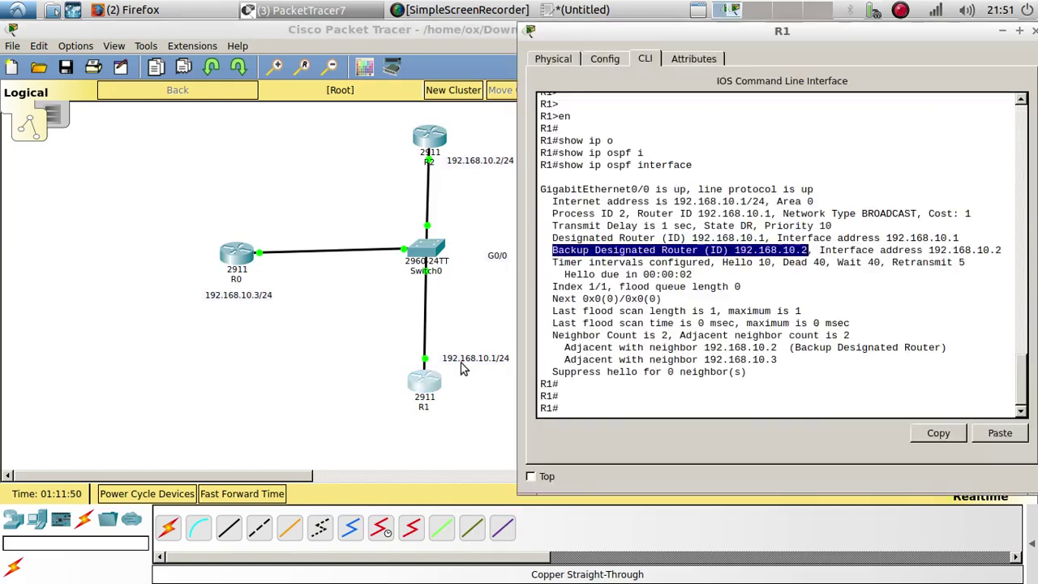
{"action": "double_click", "coordinate": [746, 227]}
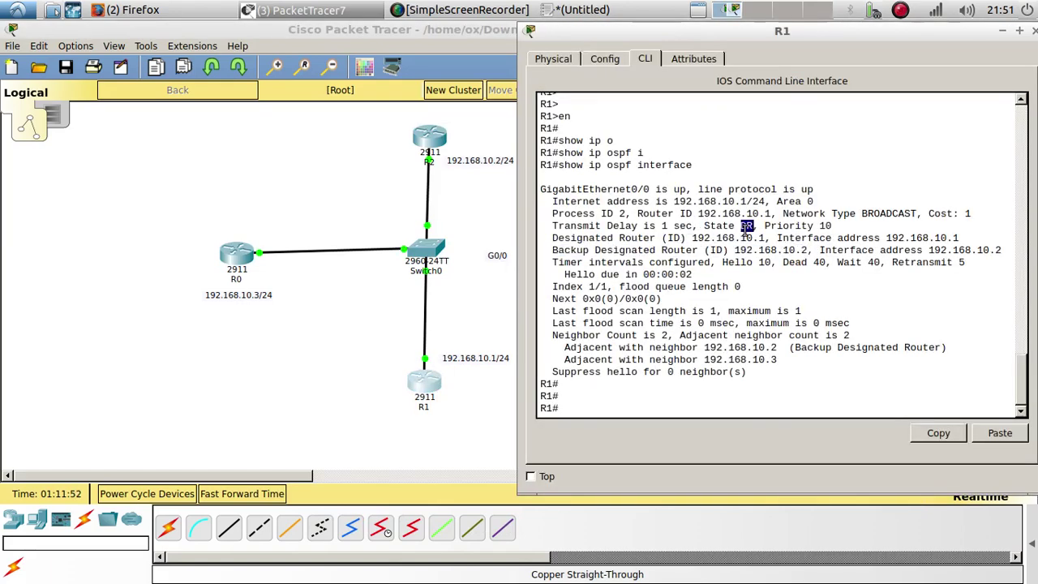
Open R2's command line and enter privileged mode with en
{"action": "left_click", "coordinate": [430, 139]}
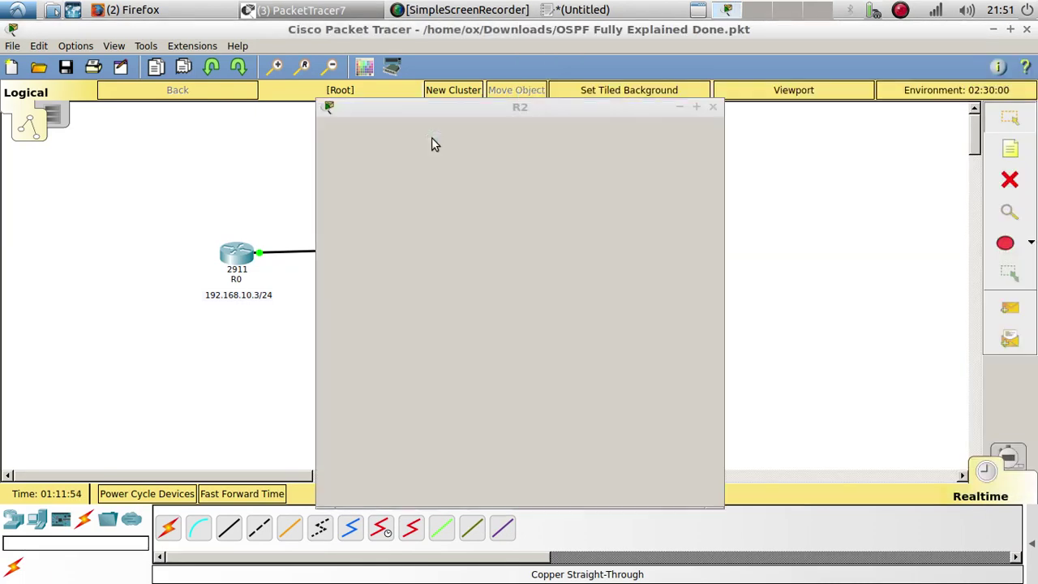
{"action": "scroll", "coordinate": [551, 321], "scroll_direction": "down", "scroll_amount": 3}
{"action": "key", "text": "Return"}
{"action": "key", "text": "Return"}
{"action": "key", "text": "Return"}
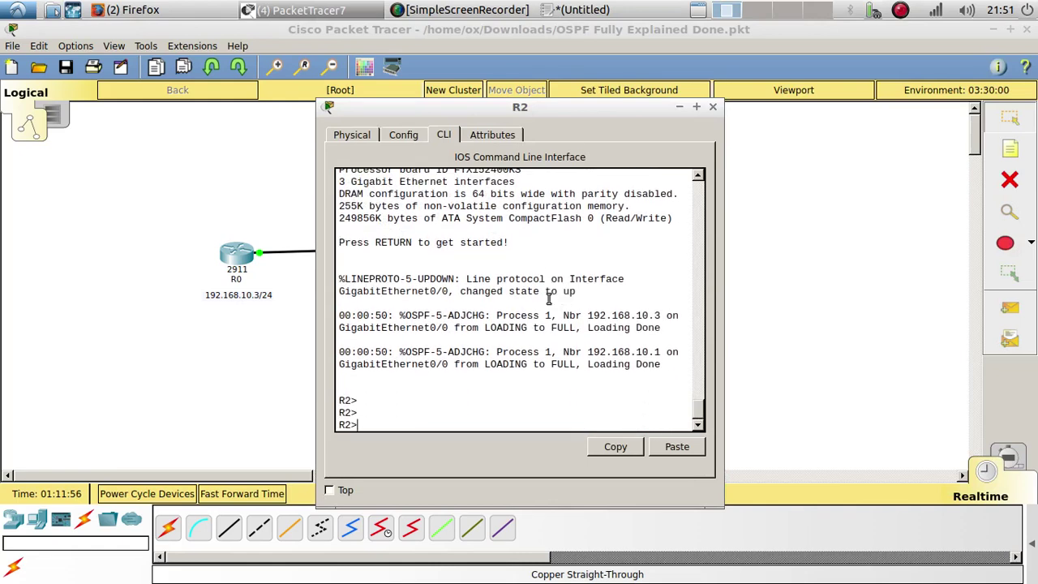
{"action": "type", "text": "en"}
{"action": "key", "text": "Return"}
Display R2's OSPF interface details with show ip ospf in
{"action": "type", "text": "show ip o"}
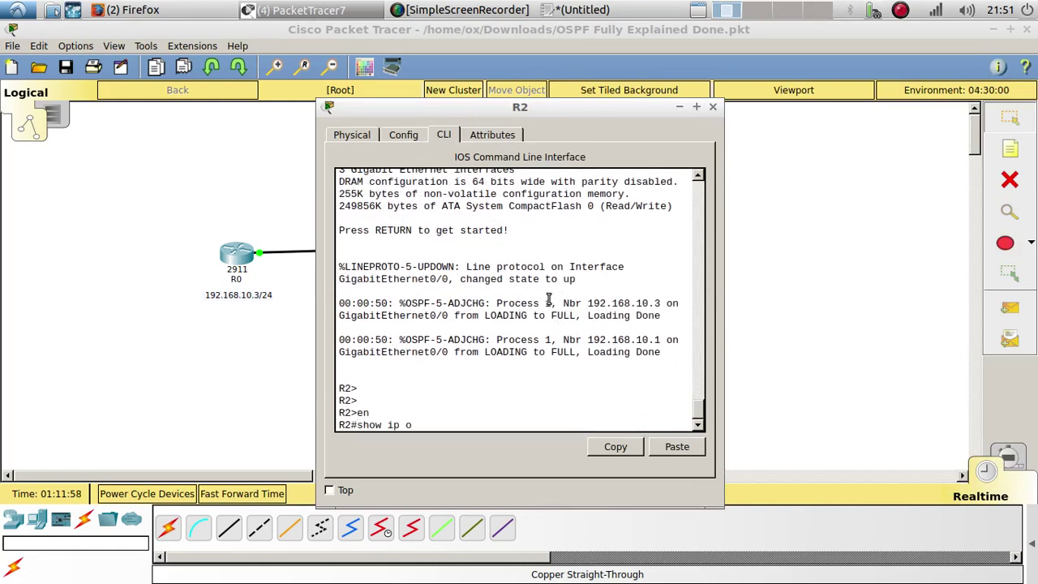
{"action": "type", "text": "s"}
{"action": "key", "text": "Tab"}
{"action": "type", "text": "o"}
{"action": "key", "text": "Tab"}
{"action": "key", "text": "Return"}
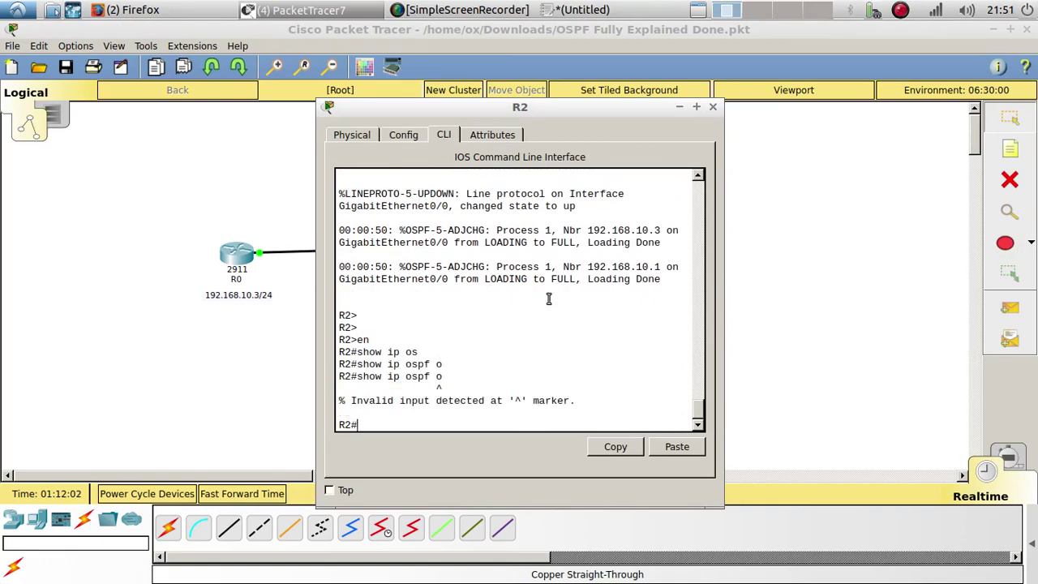
{"action": "key", "text": "Up"}
{"action": "key", "text": "Return"}
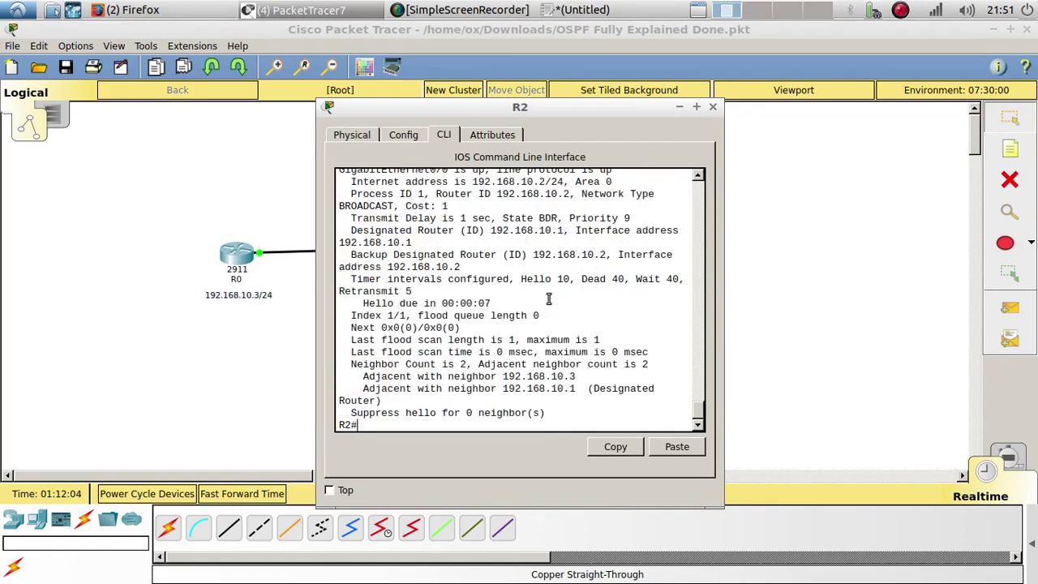
{"action": "key", "text": "Return"}
{"action": "key", "text": "Return"}
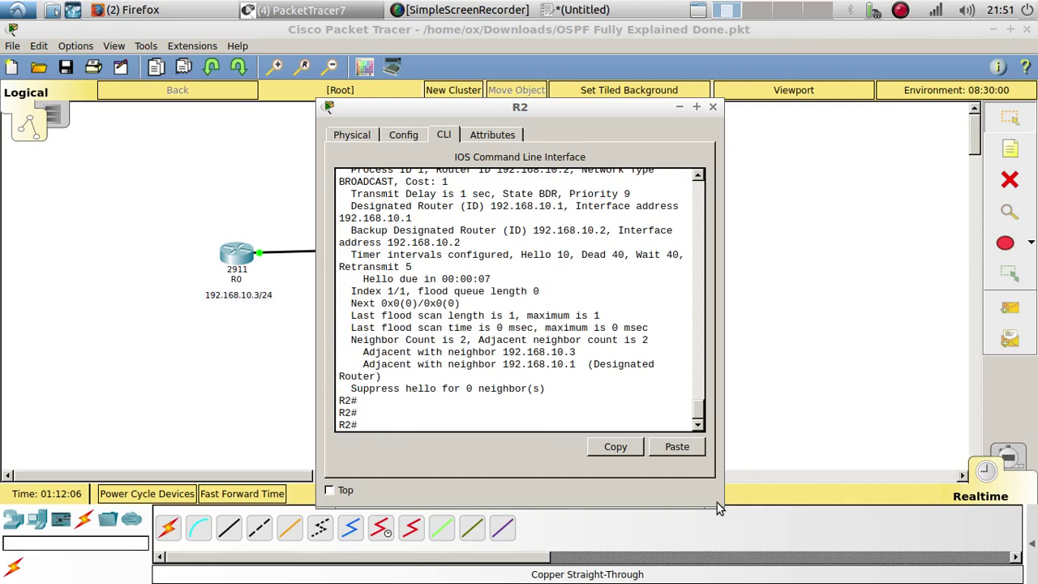
Widen R2's window and highlight the router's OSPF state in the interface output
{"action": "left_click_drag", "start_coordinate": [716, 500], "coordinate": [955, 523]}
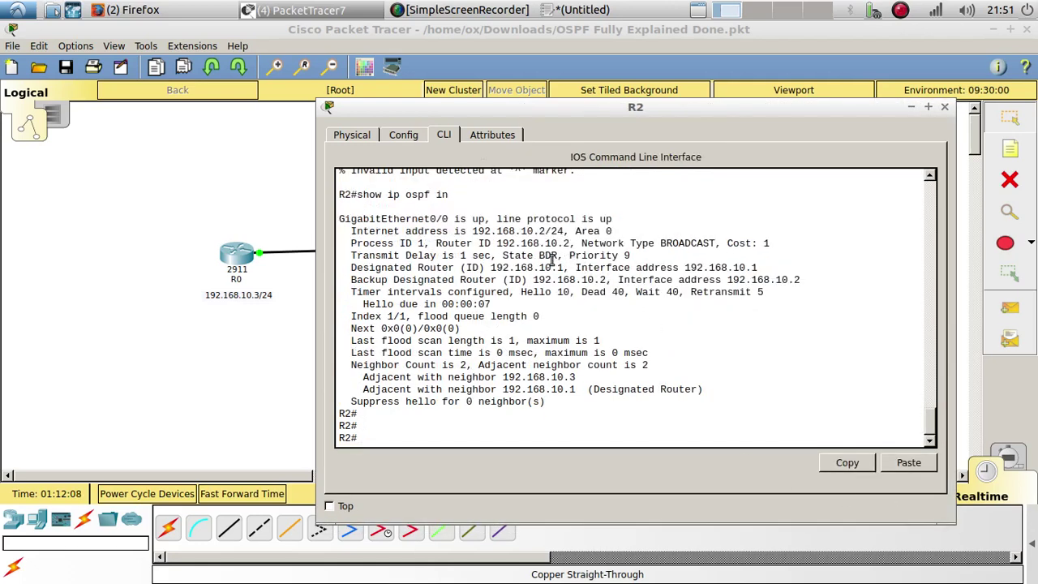
{"action": "double_click", "coordinate": [547, 255]}
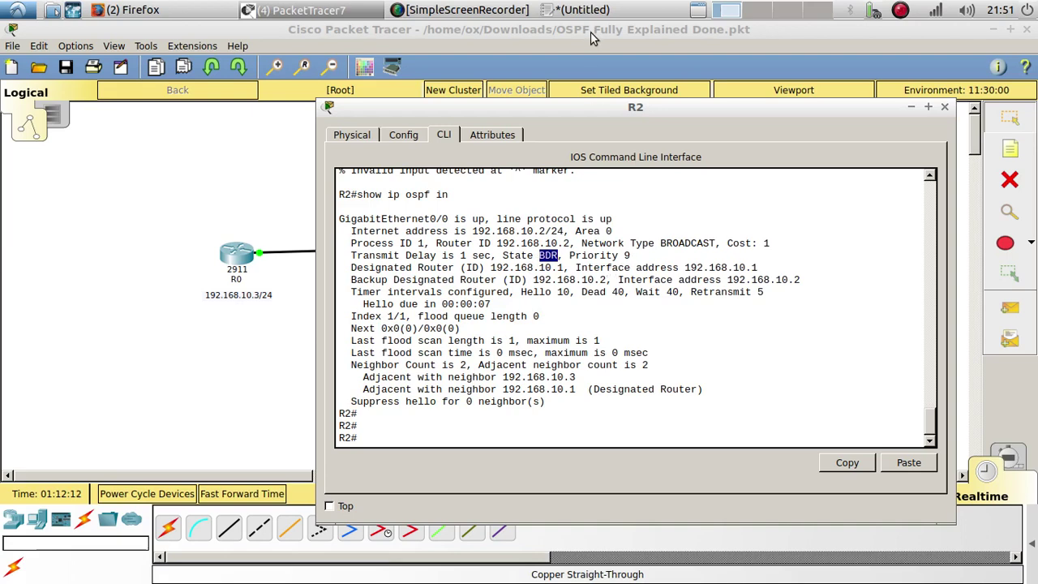
{"action": "left_click_drag", "start_coordinate": [582, 108], "coordinate": [656, 45]}
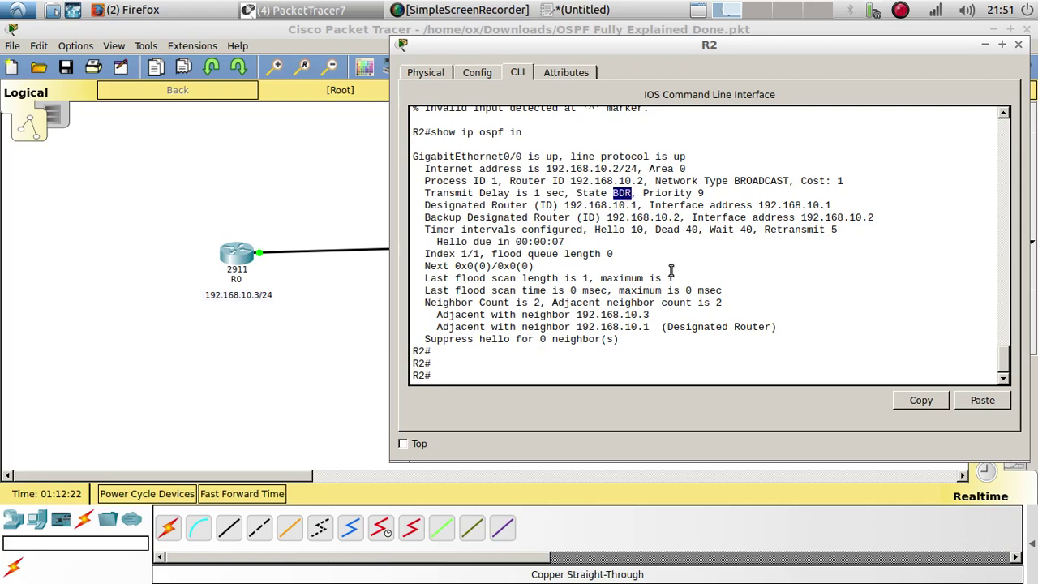
{"action": "left_click", "coordinate": [469, 375]}
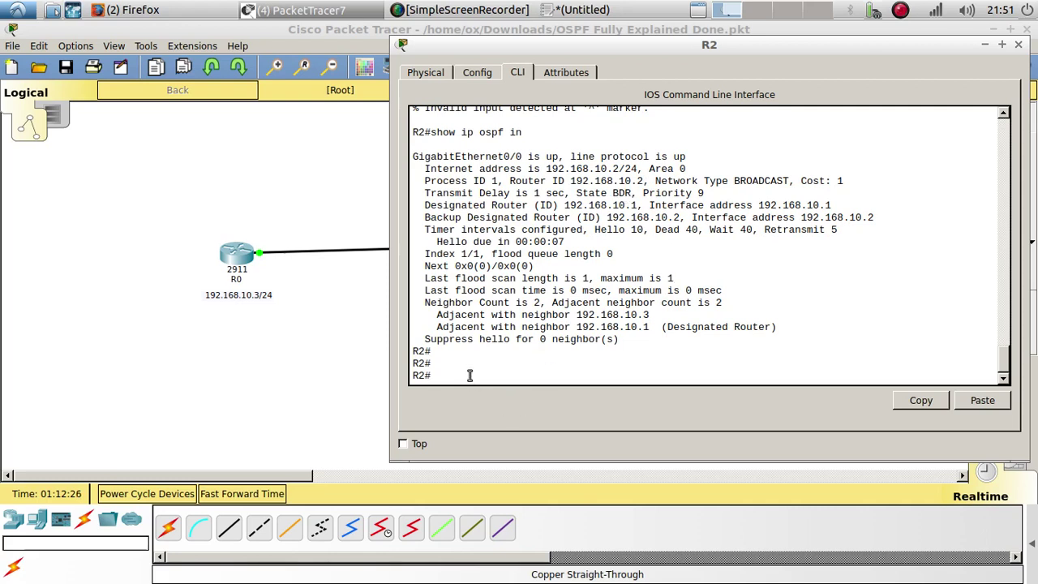
{"action": "left_click_drag", "start_coordinate": [659, 49], "coordinate": [495, 66]}
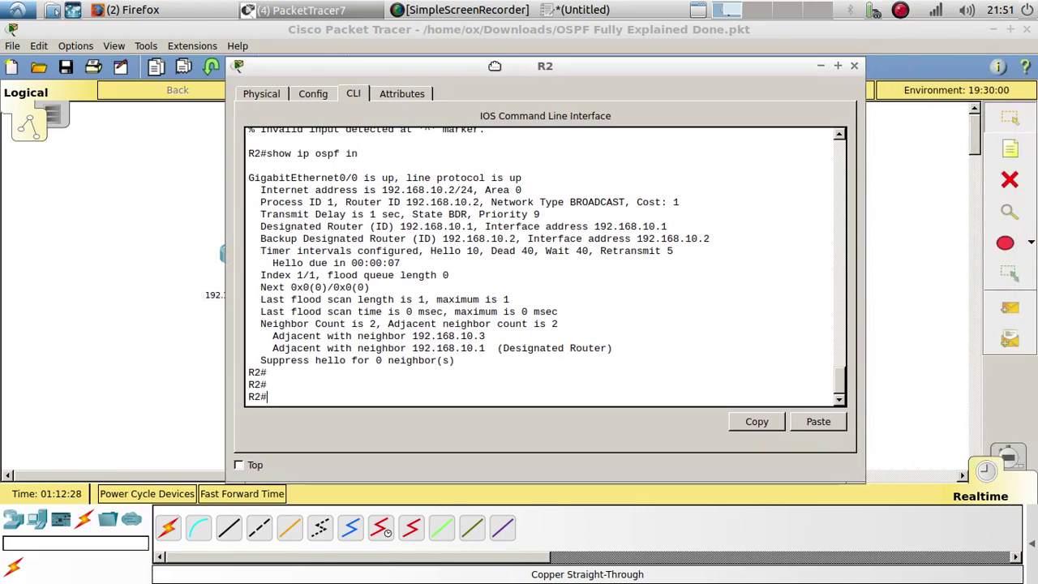
Switch to Firefox and view the CCNA and CCENT Twitter profile with its follower count and pinned tweet
{"action": "left_click", "coordinate": [207, 10]}
{"action": "left_click", "coordinate": [225, 33]}
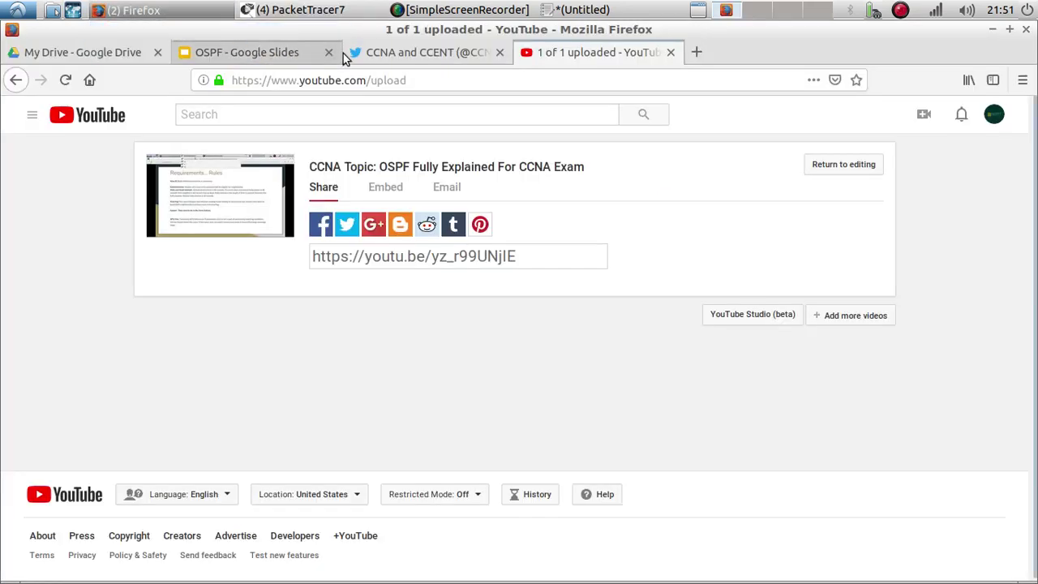
{"action": "left_click", "coordinate": [409, 52]}
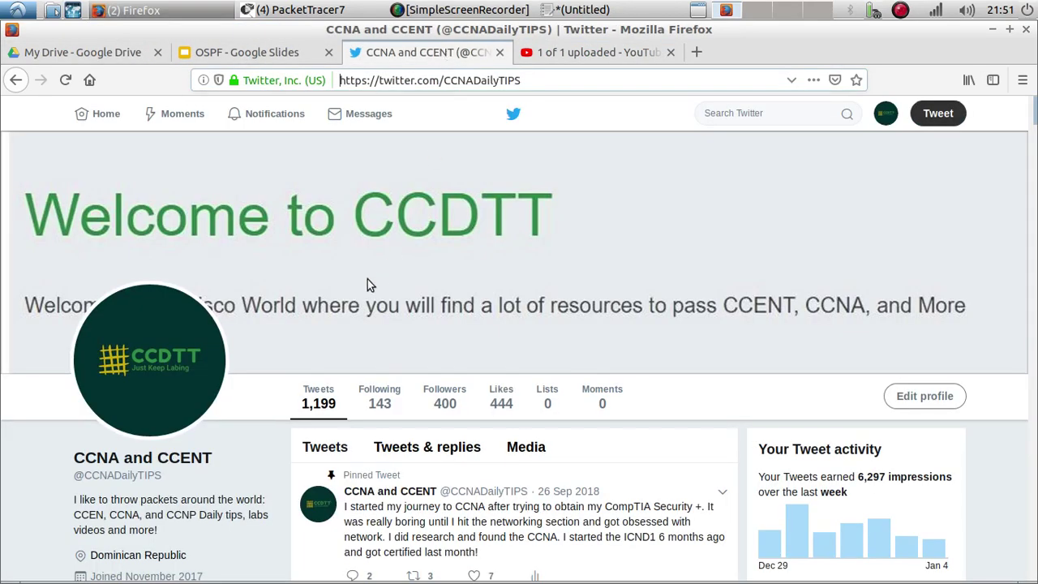
{"action": "scroll", "coordinate": [156, 370], "scroll_direction": "down", "scroll_amount": 3}
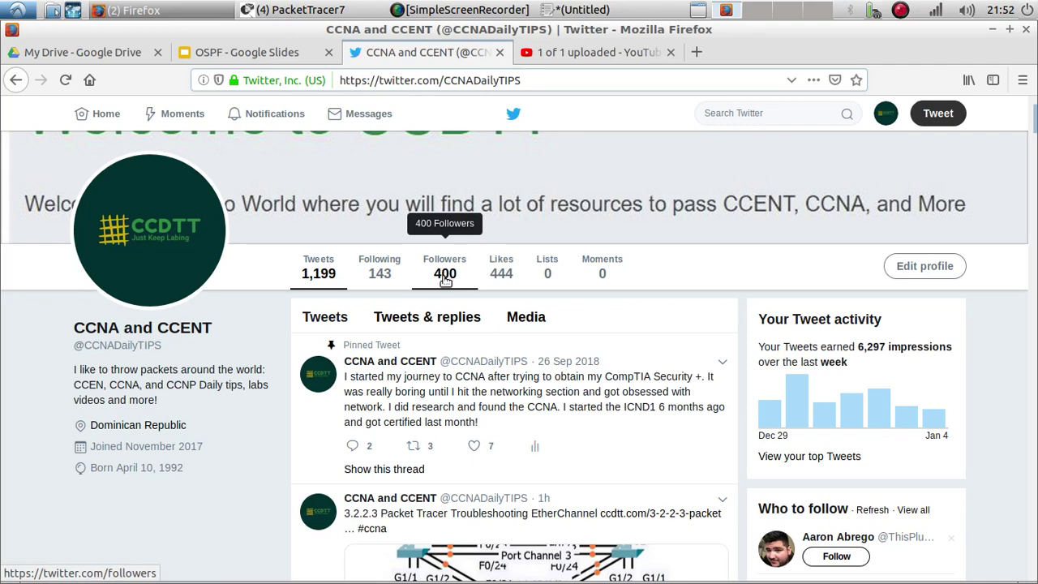
{"action": "left_click", "coordinate": [898, 14]}
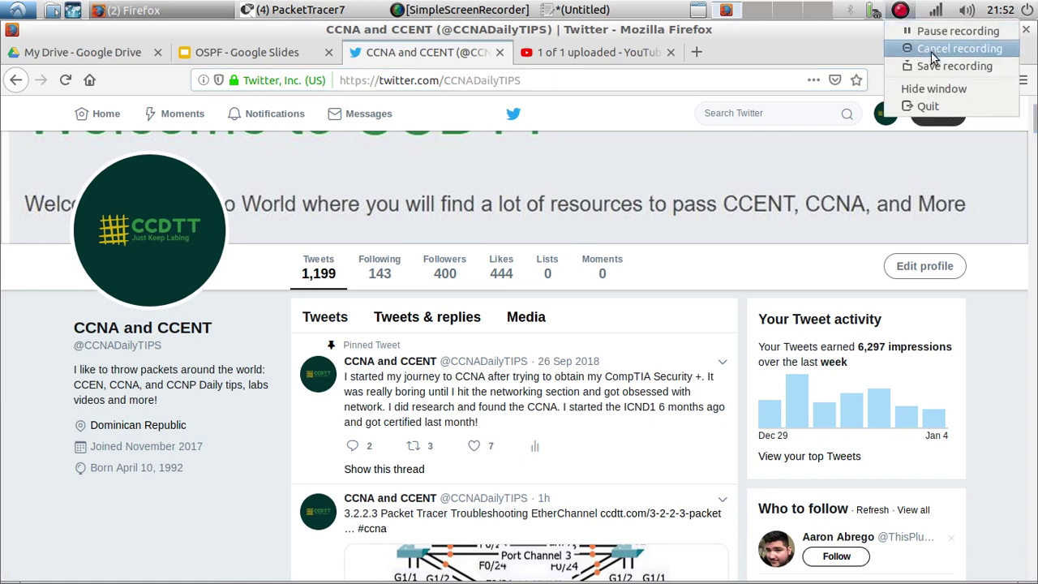